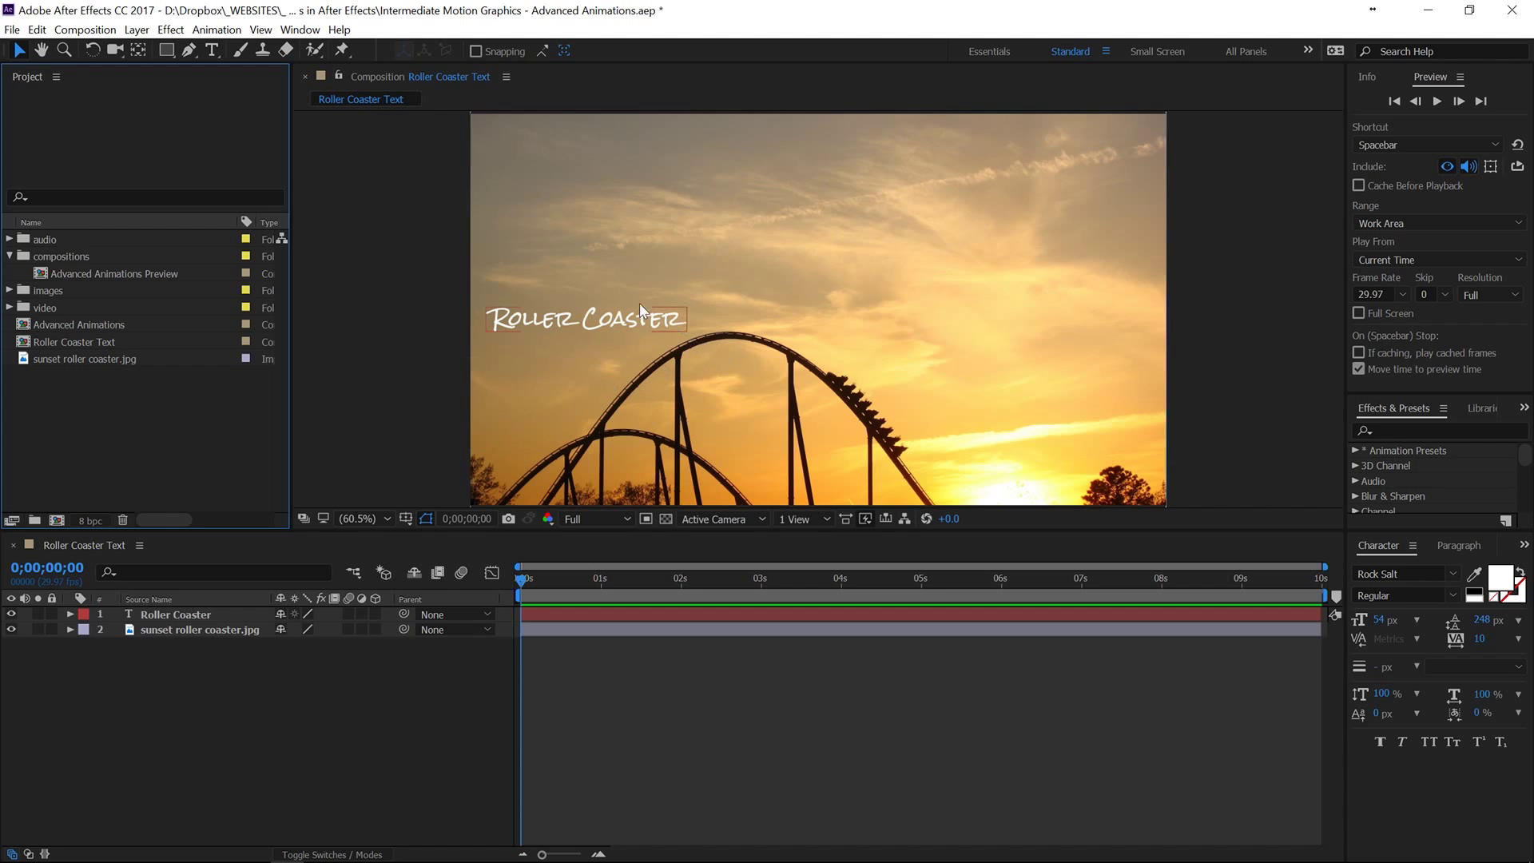
- Add a Drop Shadow layer style to the Roller Coaster text layer
click(171, 615)
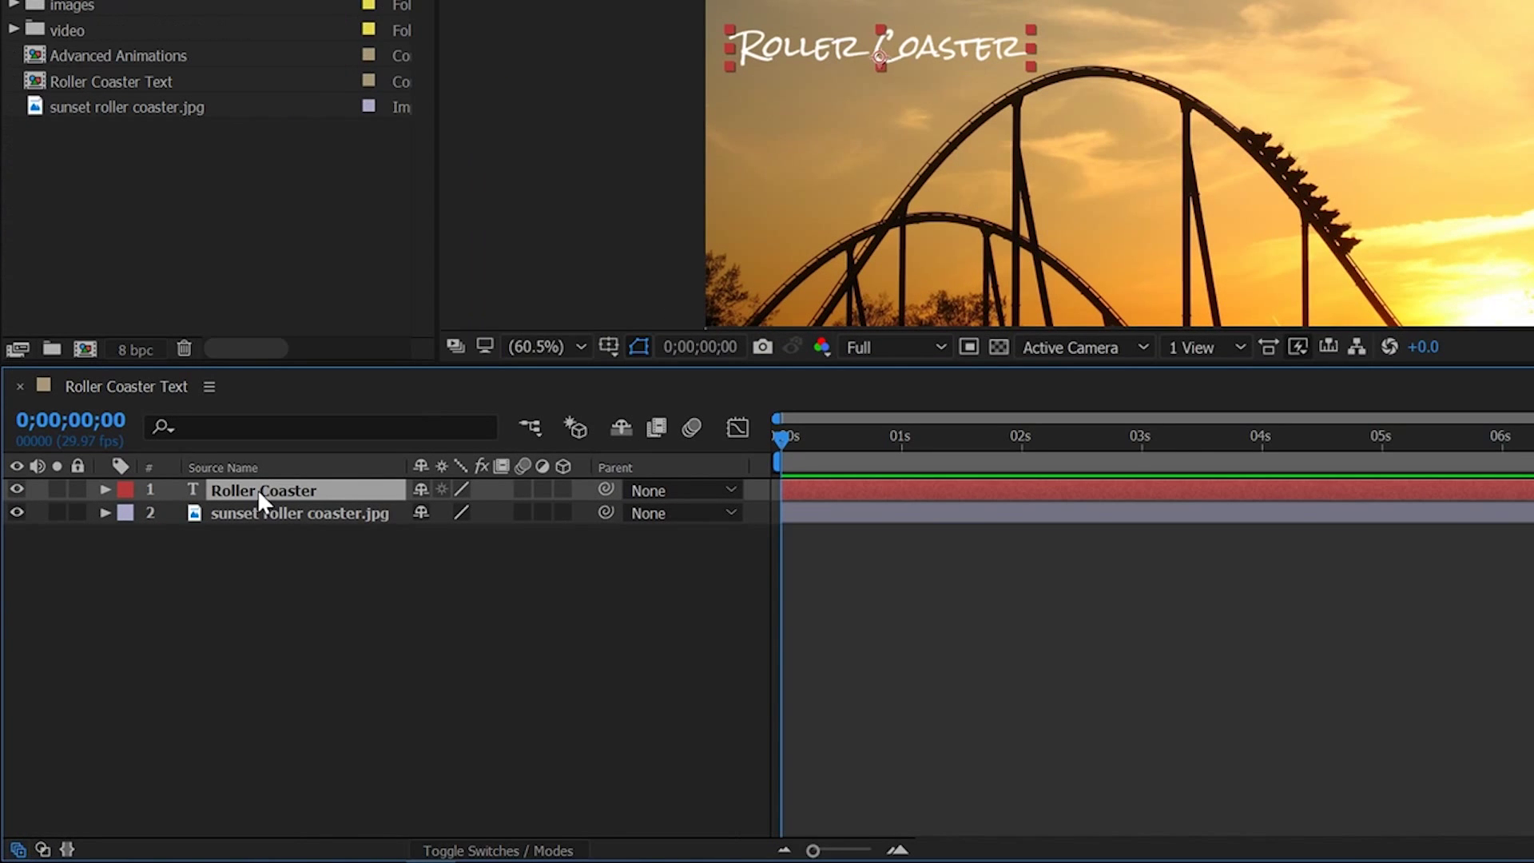
right_click(257, 489)
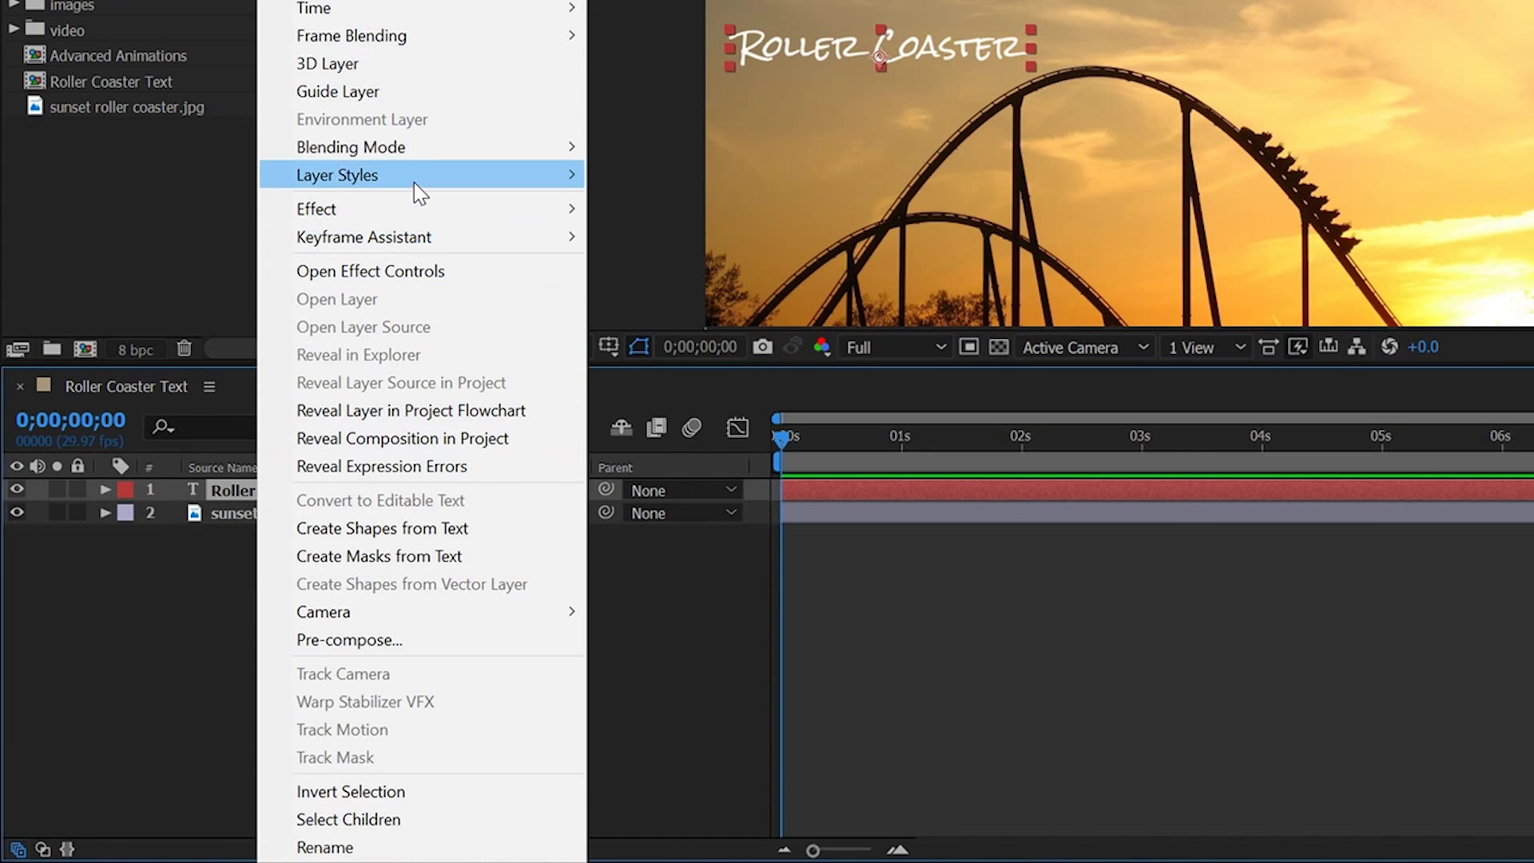
mouse_move(414, 182)
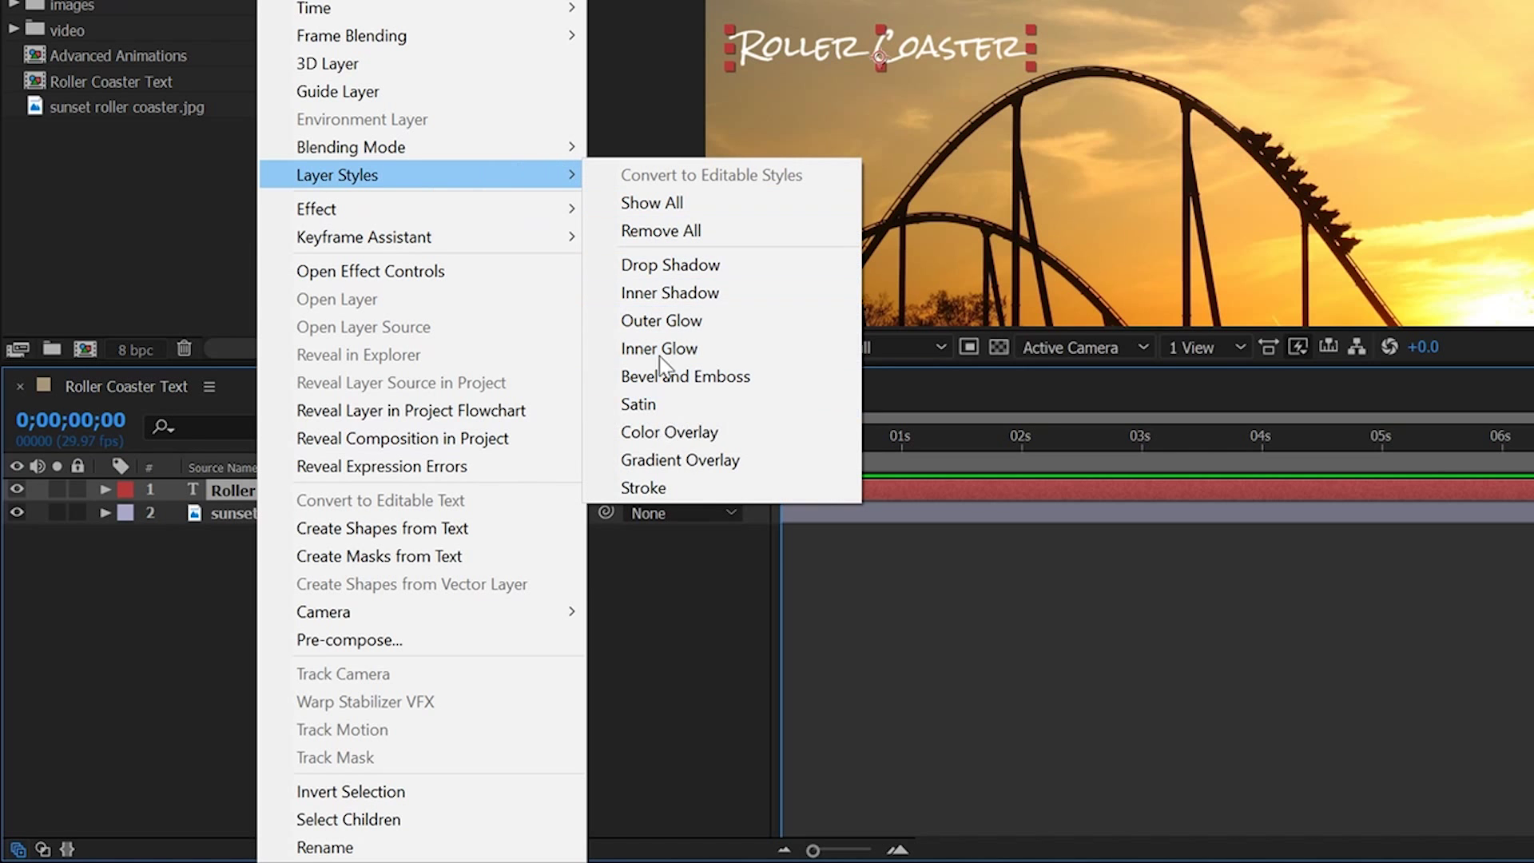
click(669, 272)
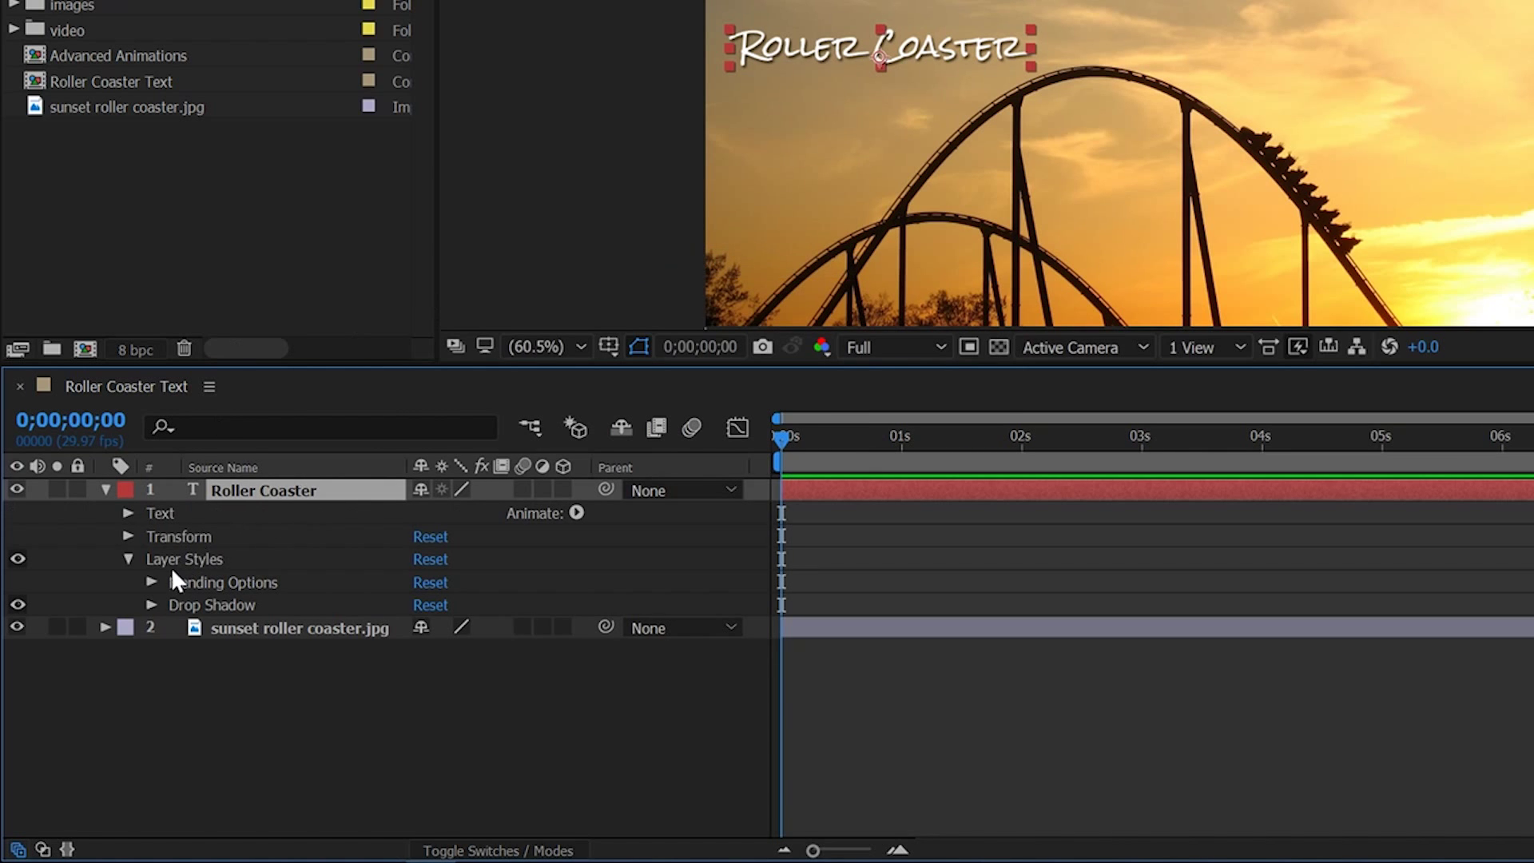
click(151, 604)
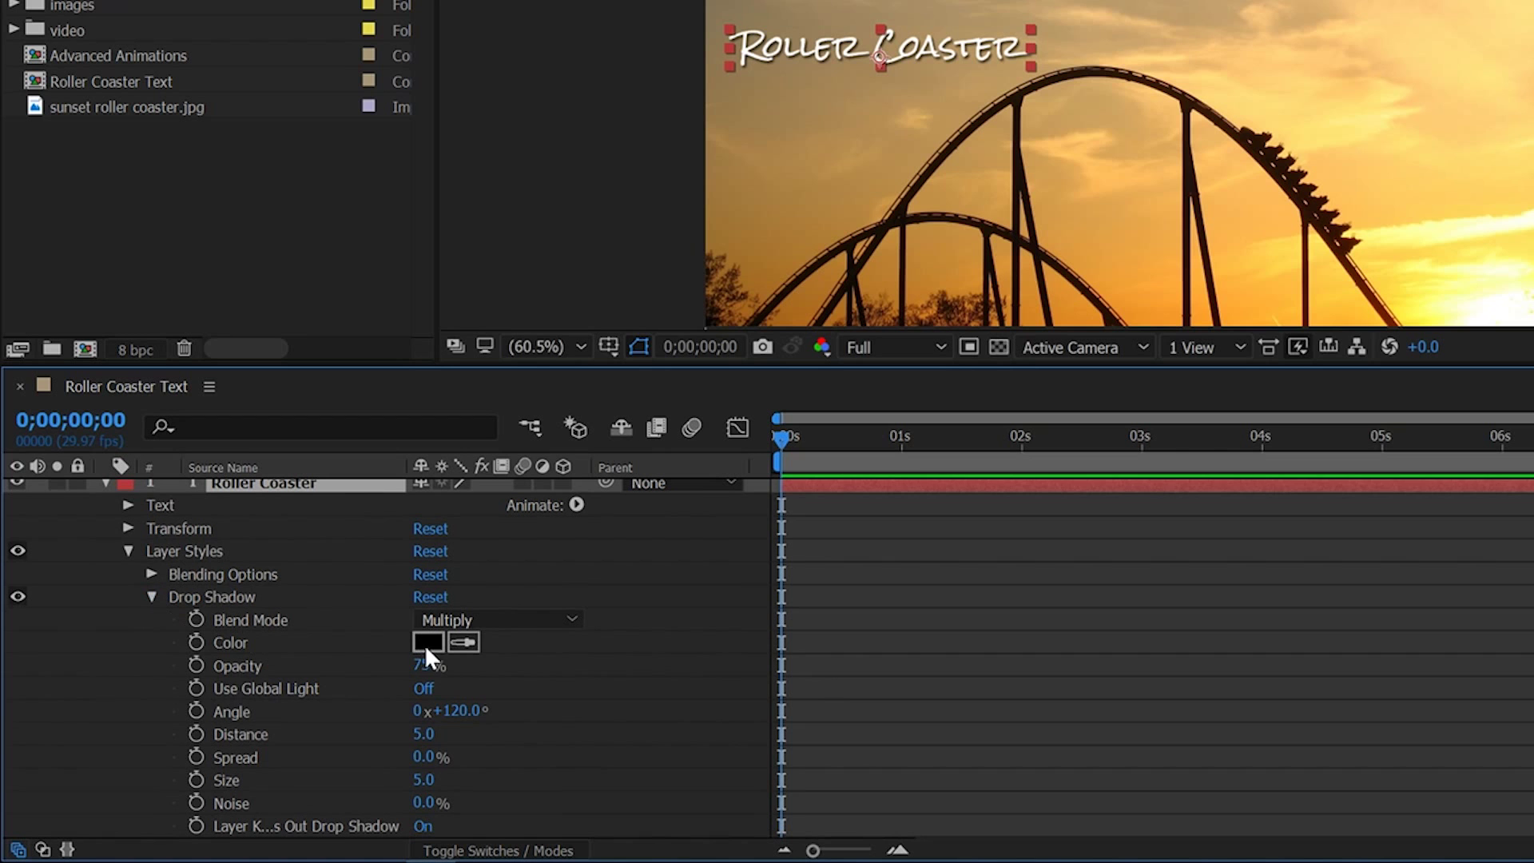
- Set the drop shadow colour to dark warm brown 403422, starting from a colour sampled from the sky
click(462, 642)
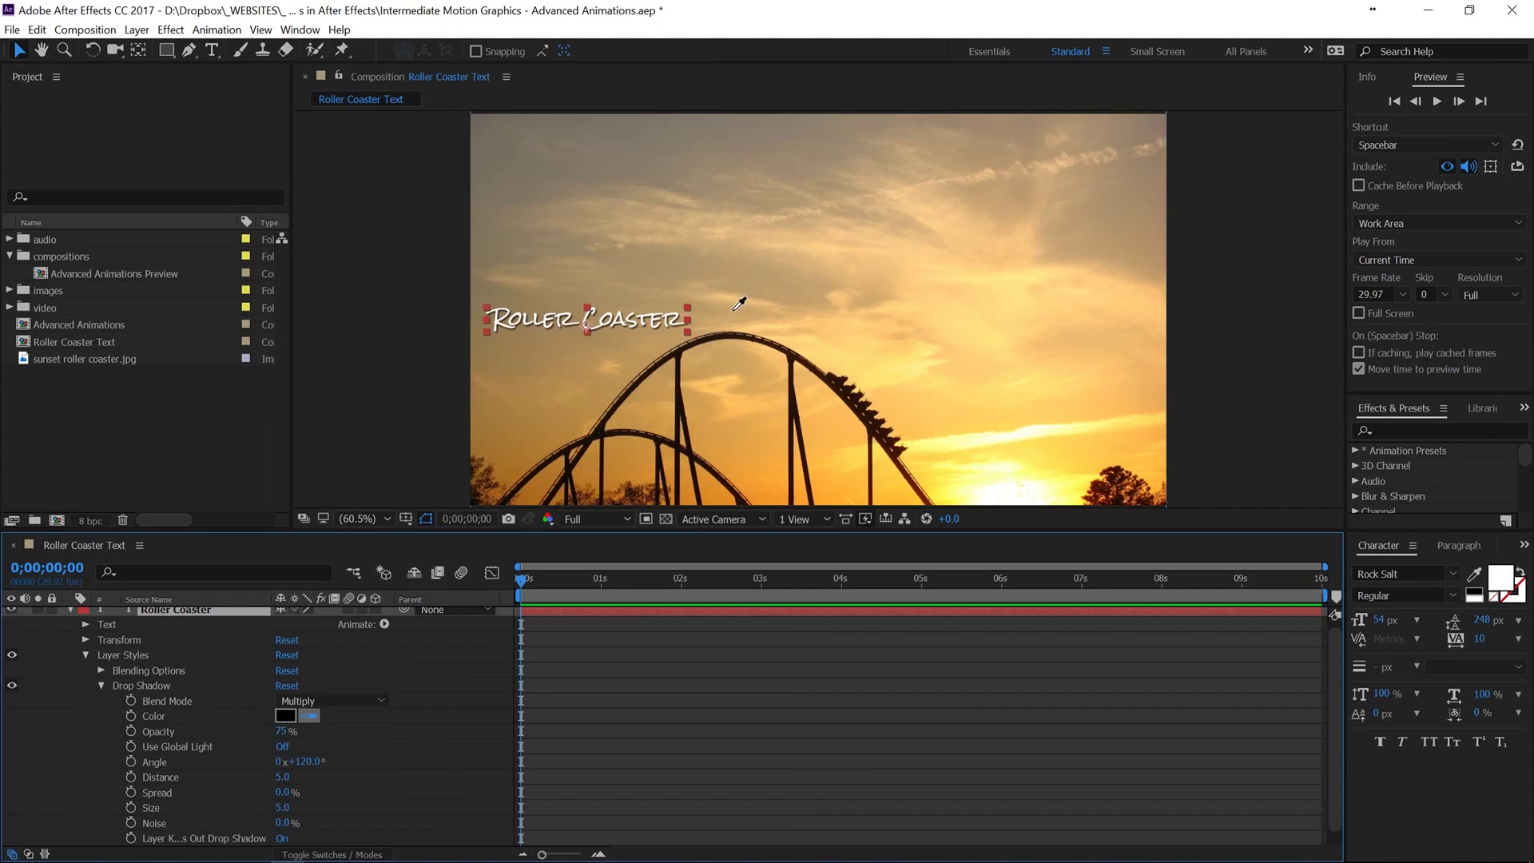
click(624, 342)
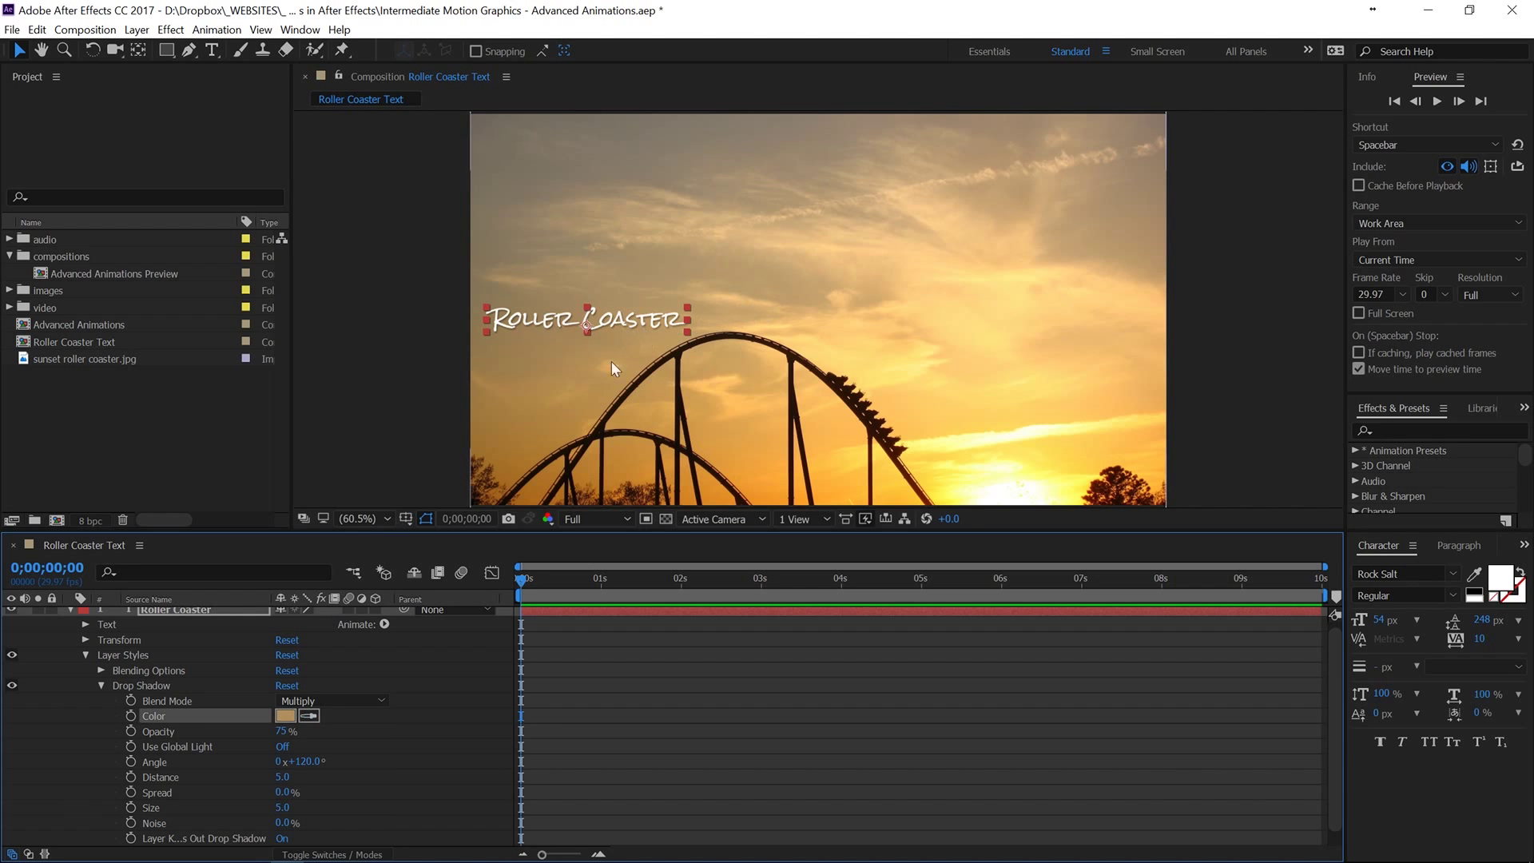
click(289, 716)
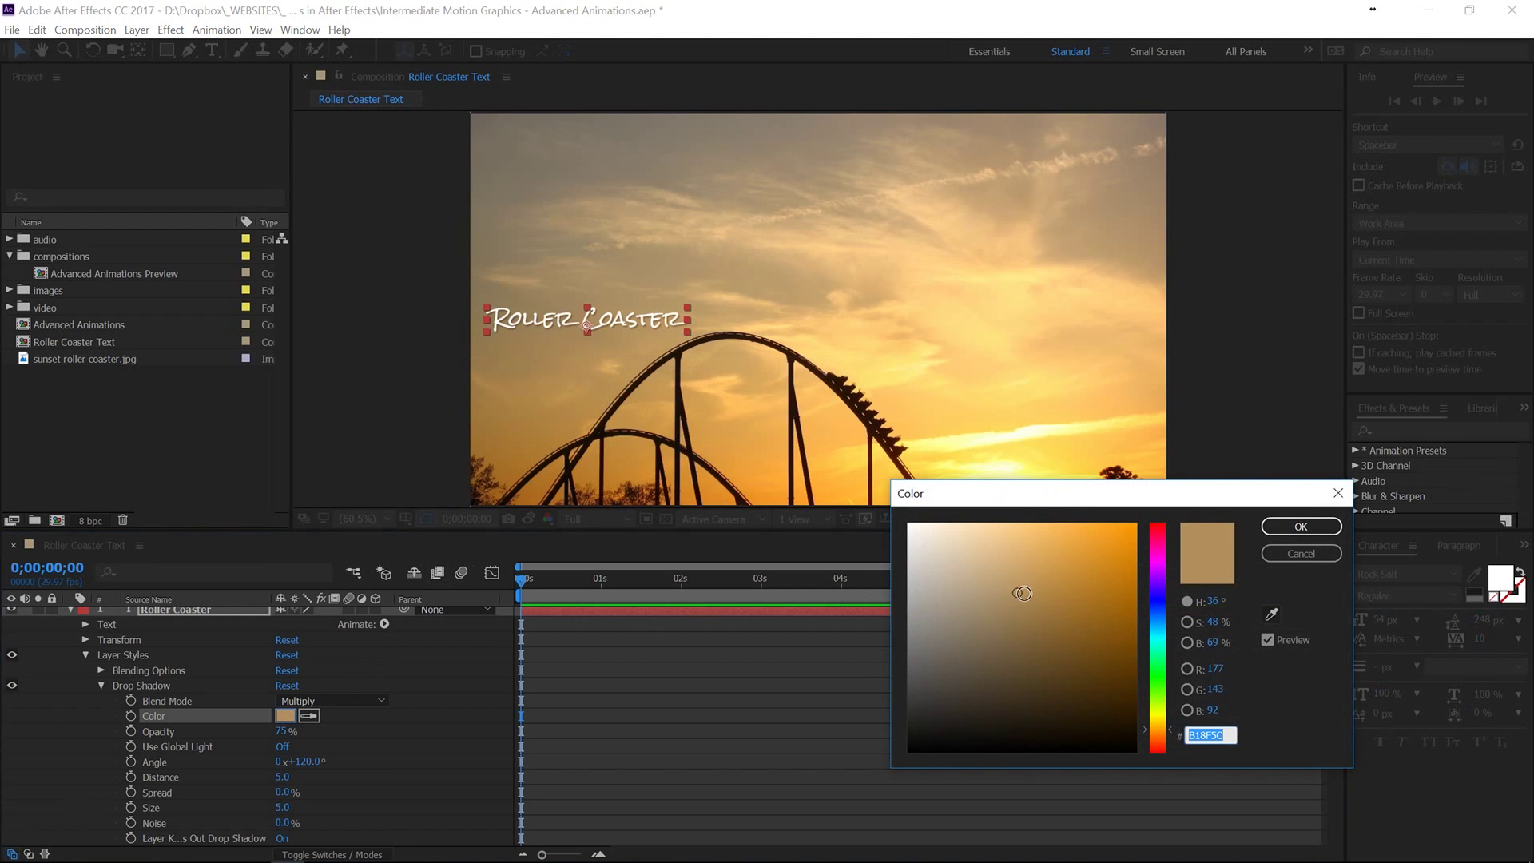
drag(1021, 592, 1012, 680)
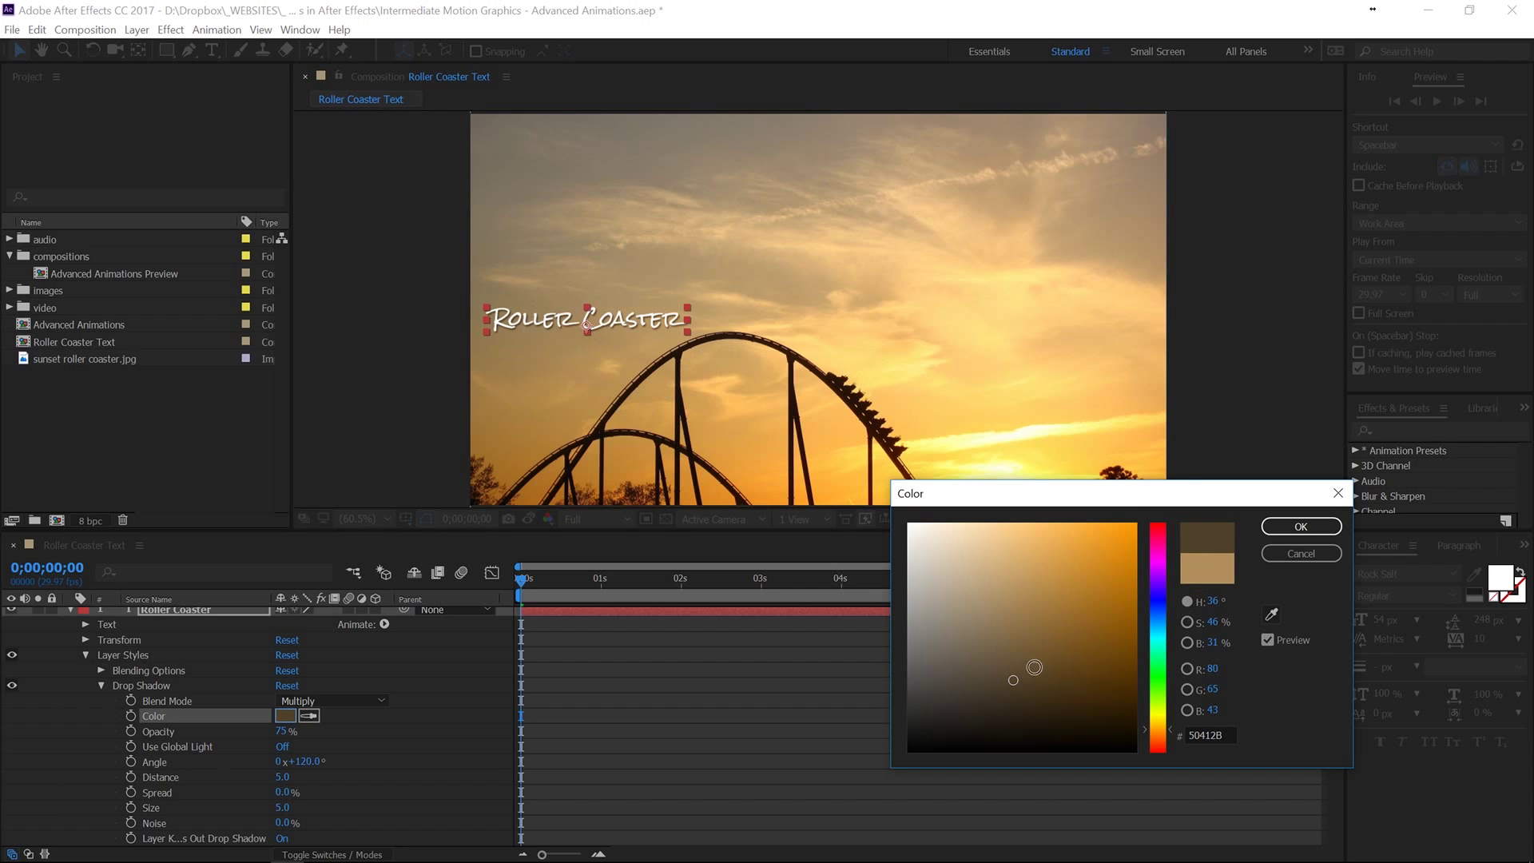
click(1015, 693)
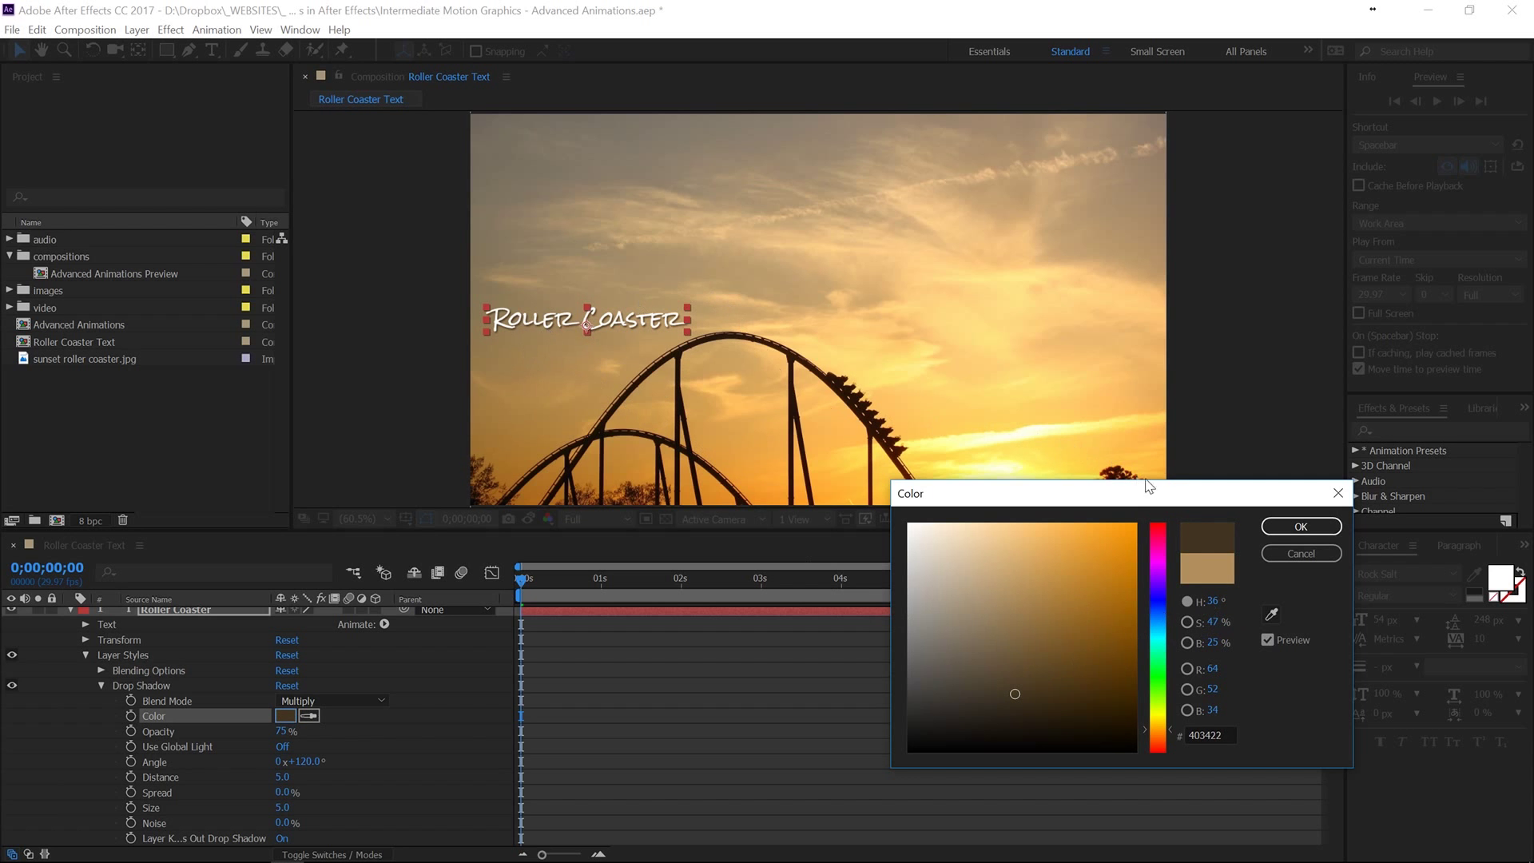
click(1303, 527)
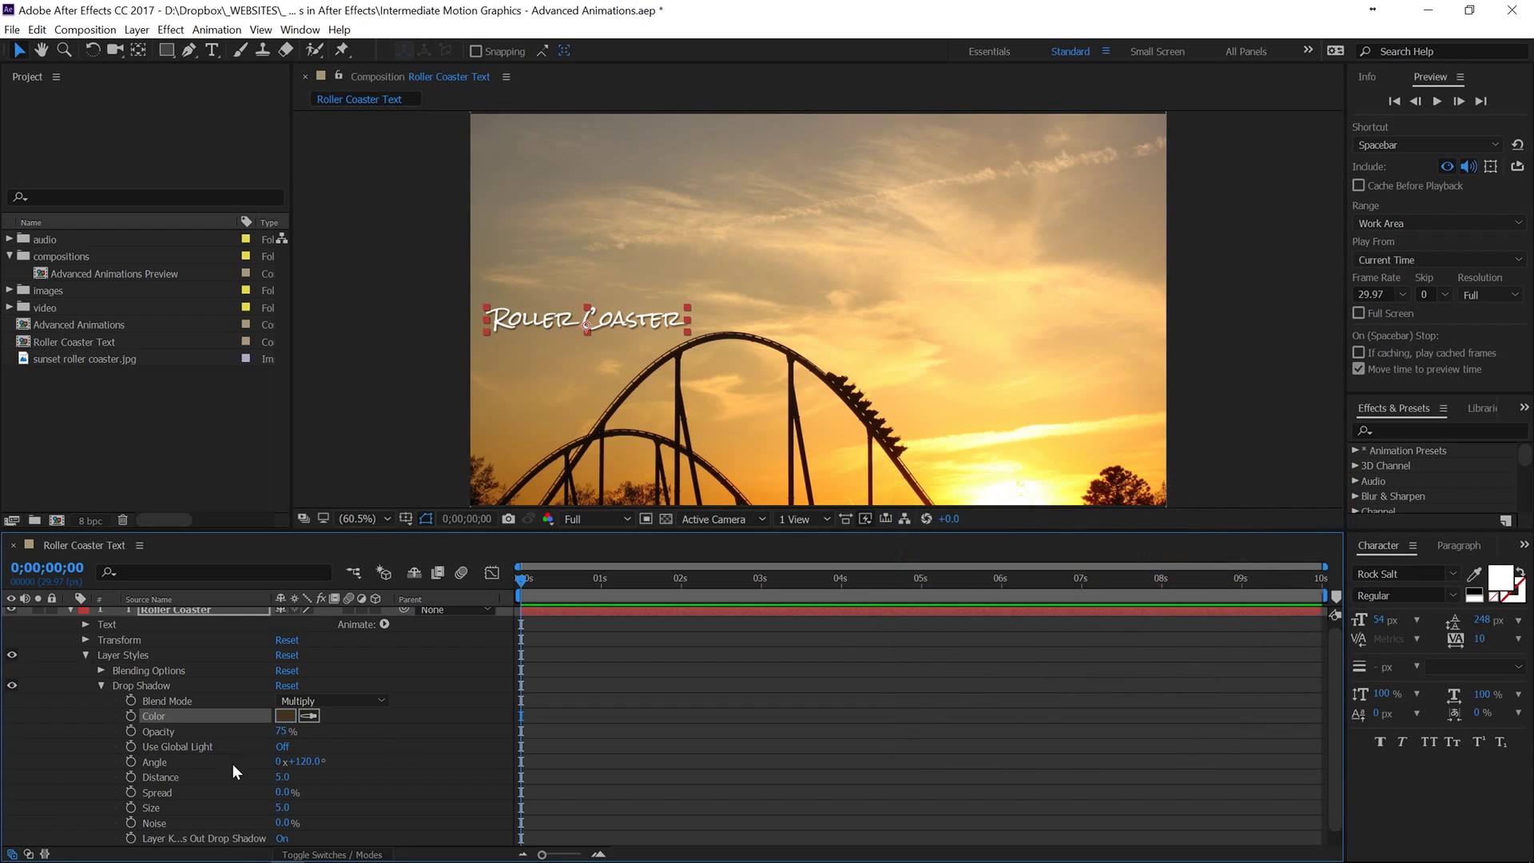
click(102, 685)
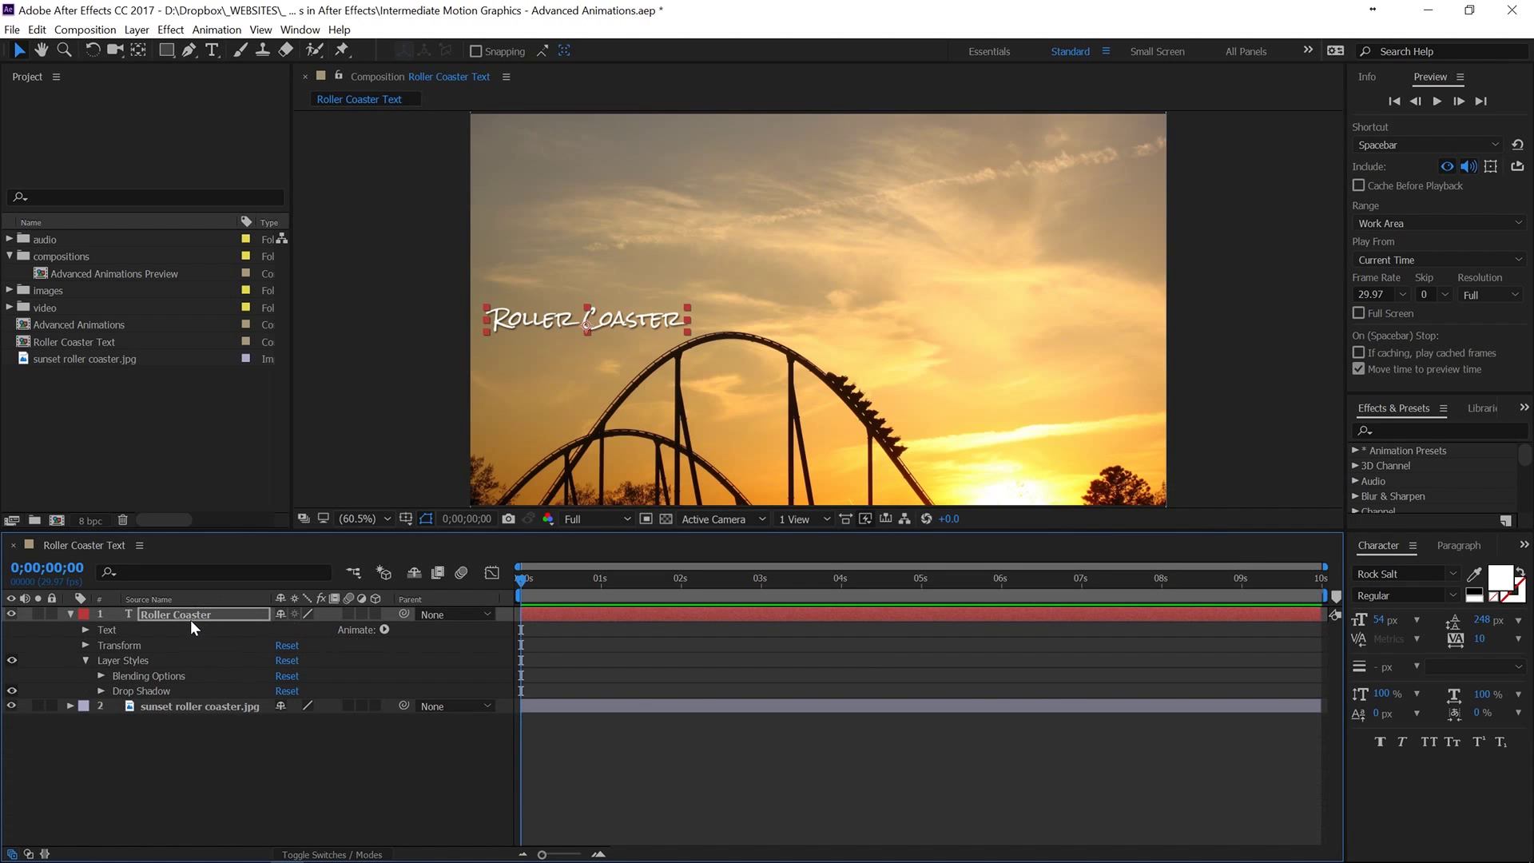
- Move the Roller Coaster title toward the centre of the composition
key(Return)
click(71, 614)
mouse_move(569, 315)
mouse_down()
mouse_move(601, 337)
mouse_move(736, 358)
mouse_move(999, 352)
mouse_move(983, 302)
mouse_move(687, 264)
mouse_move(558, 359)
mouse_move(546, 304)
mouse_up()
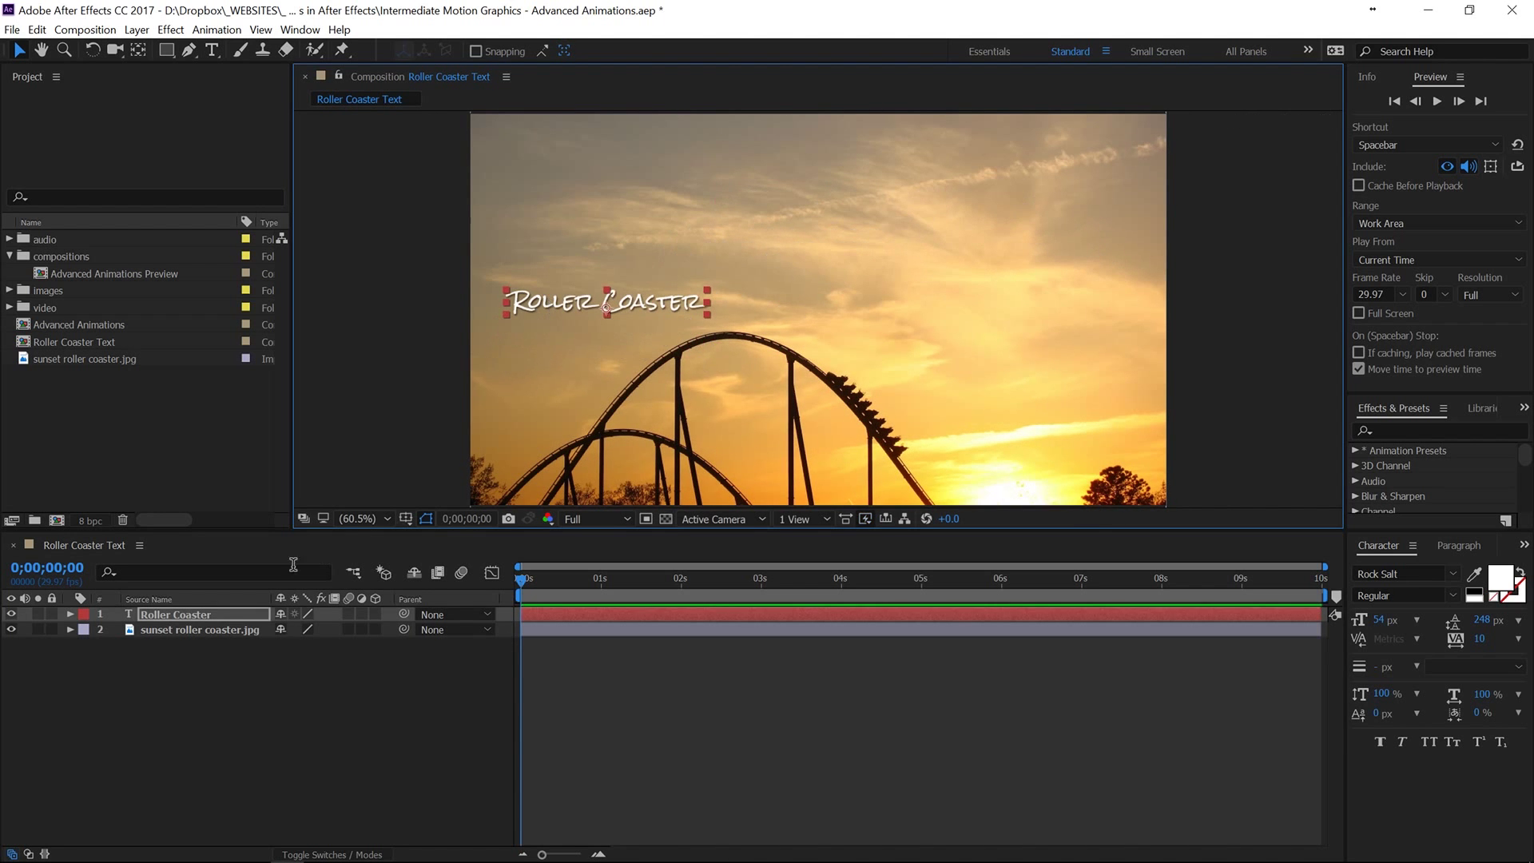
click(180, 613)
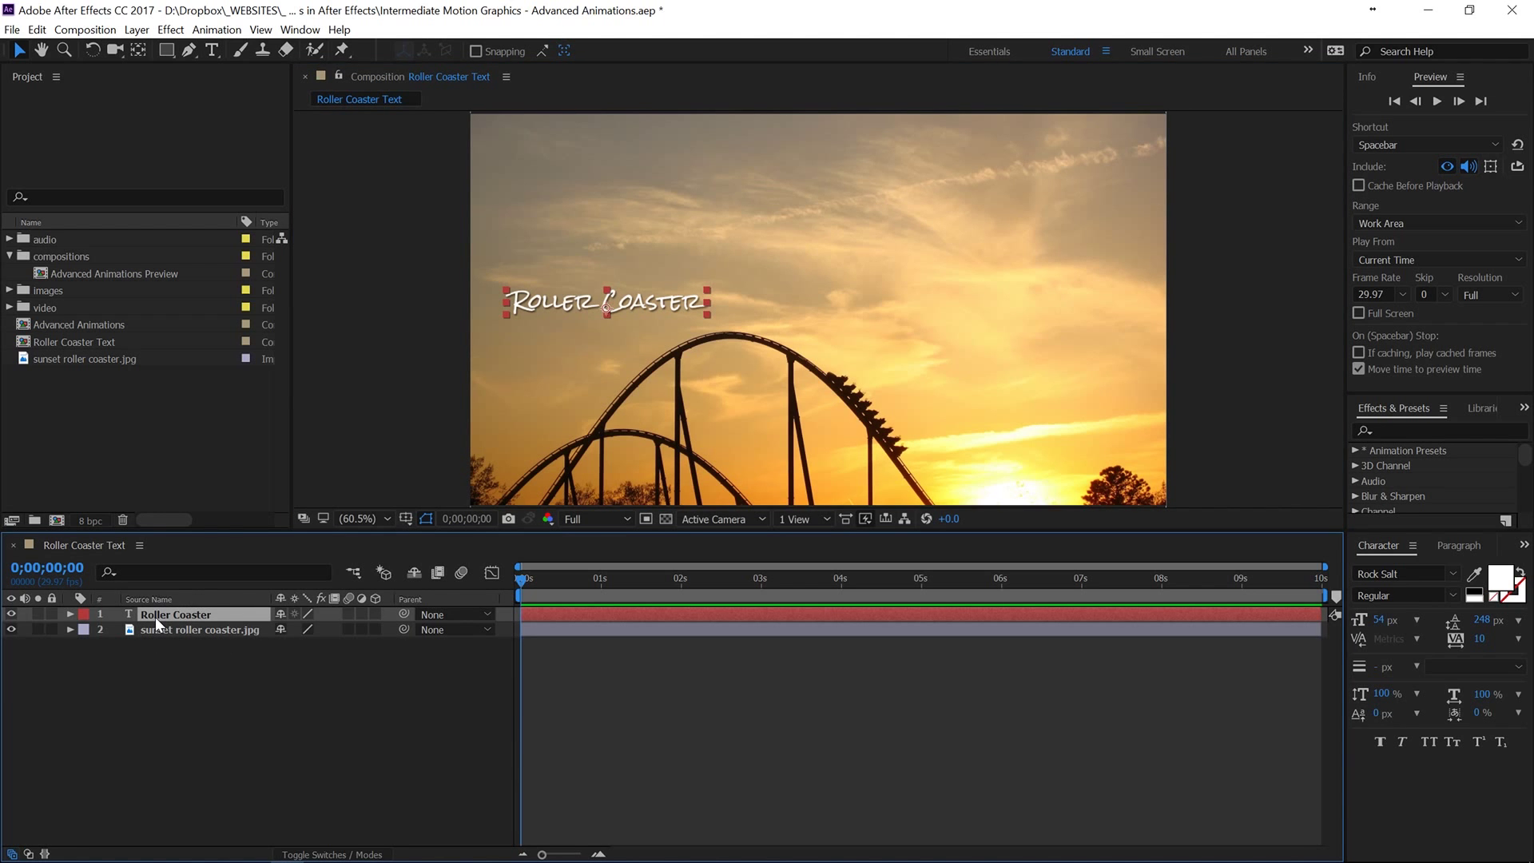
- Switch to the Pen tool with the view at 100%, panned to show the title
key(g)
key(period)
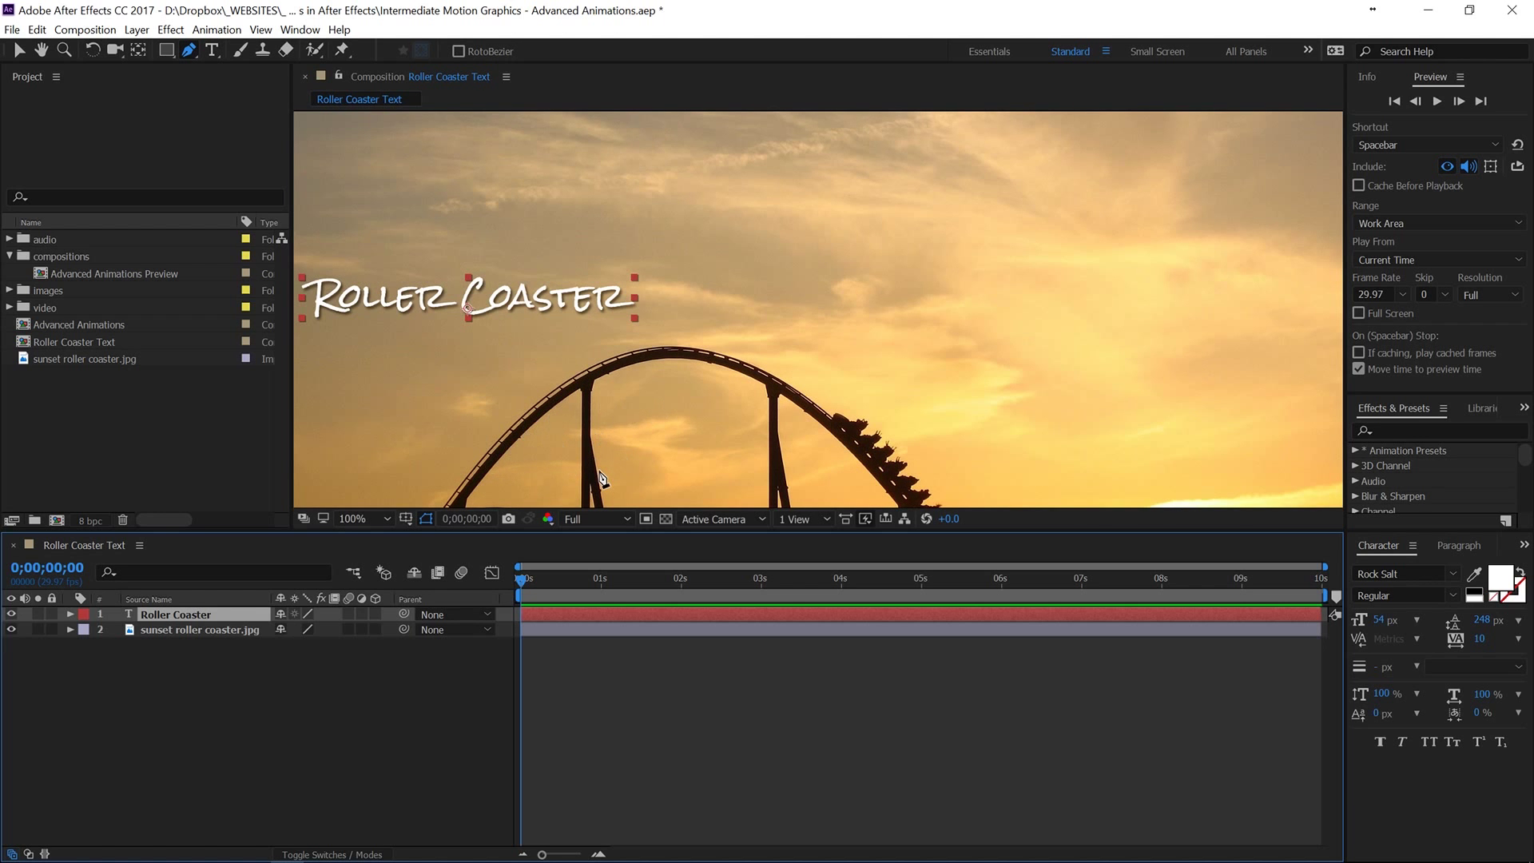
key(z)
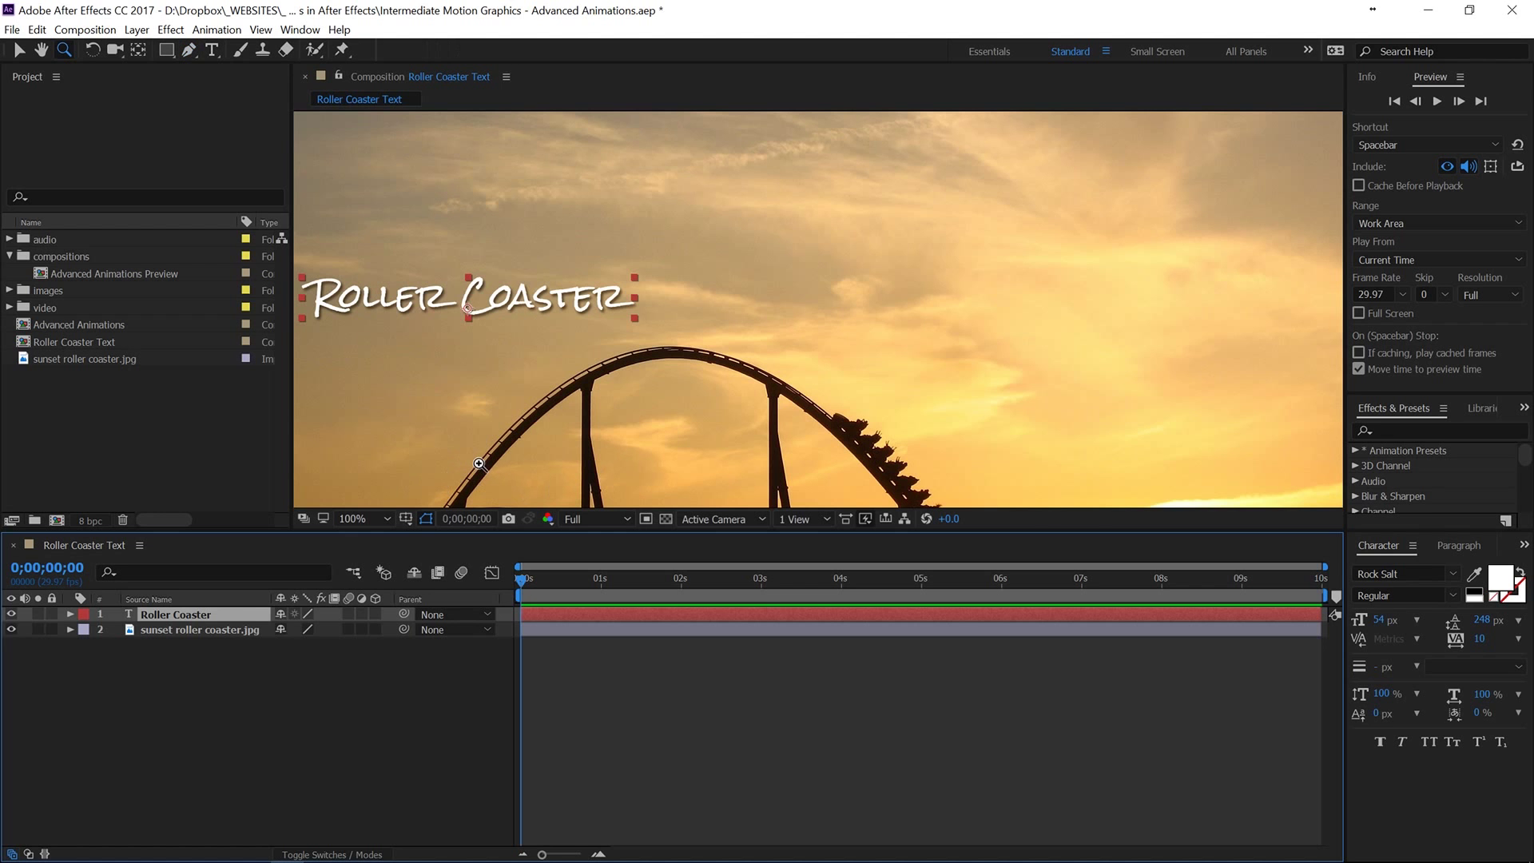
key(h)
drag(469, 459, 595, 254)
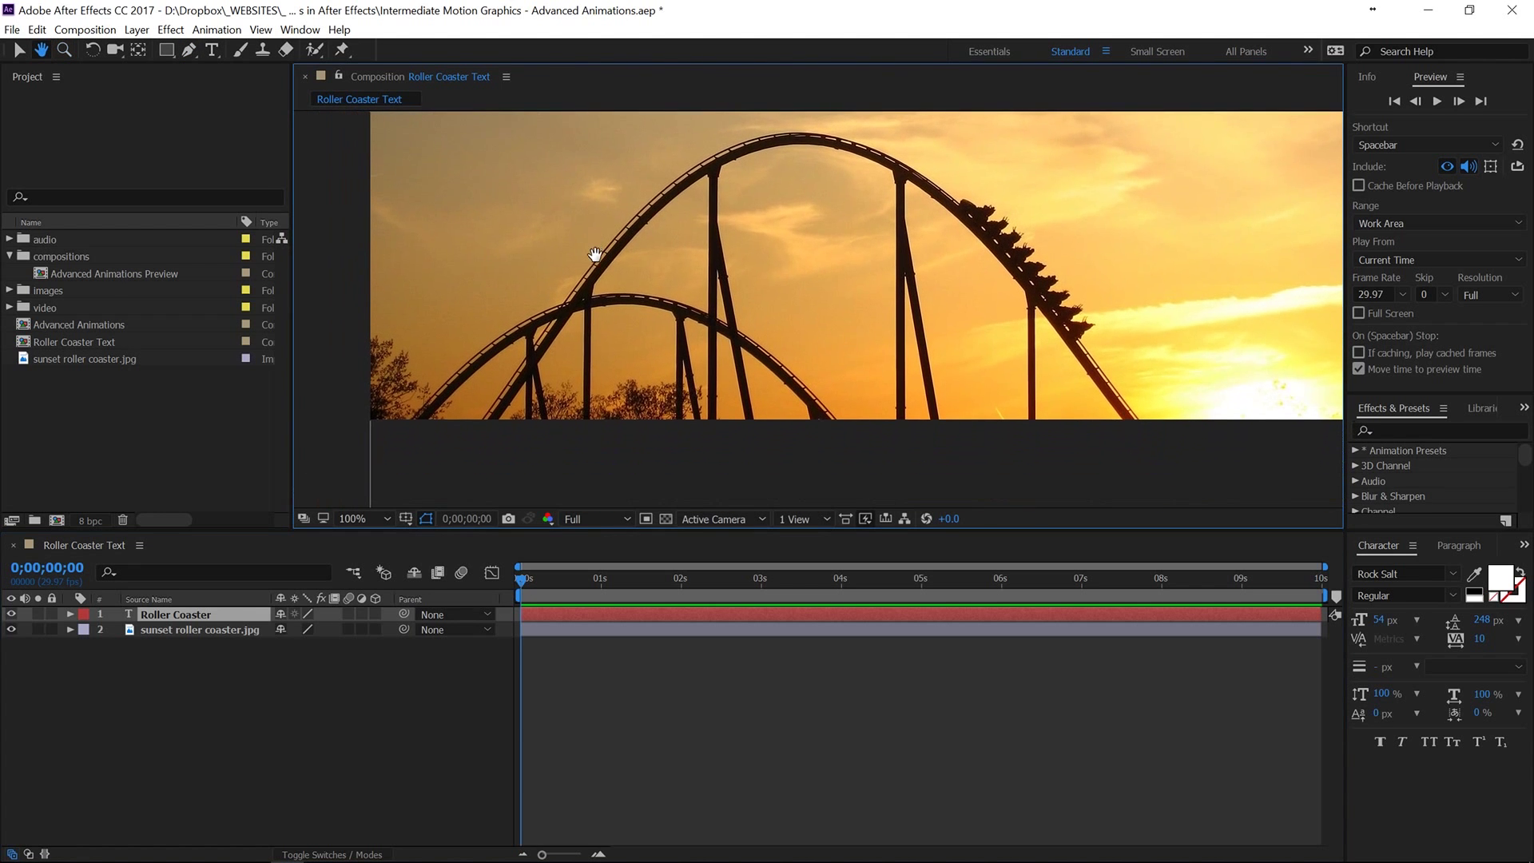
drag(480, 401, 489, 312)
key(z)
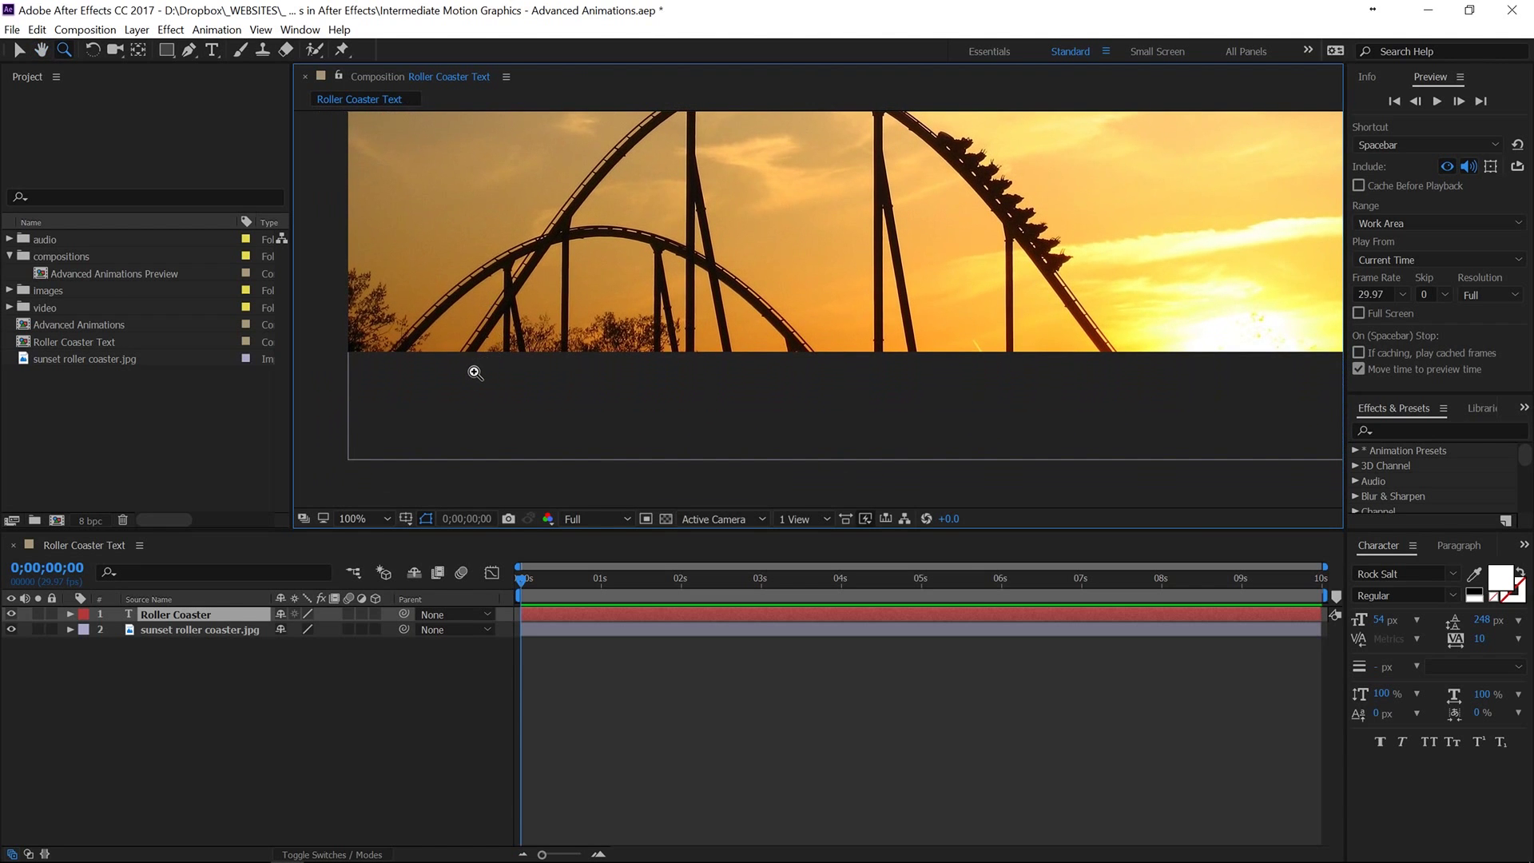
key(g)
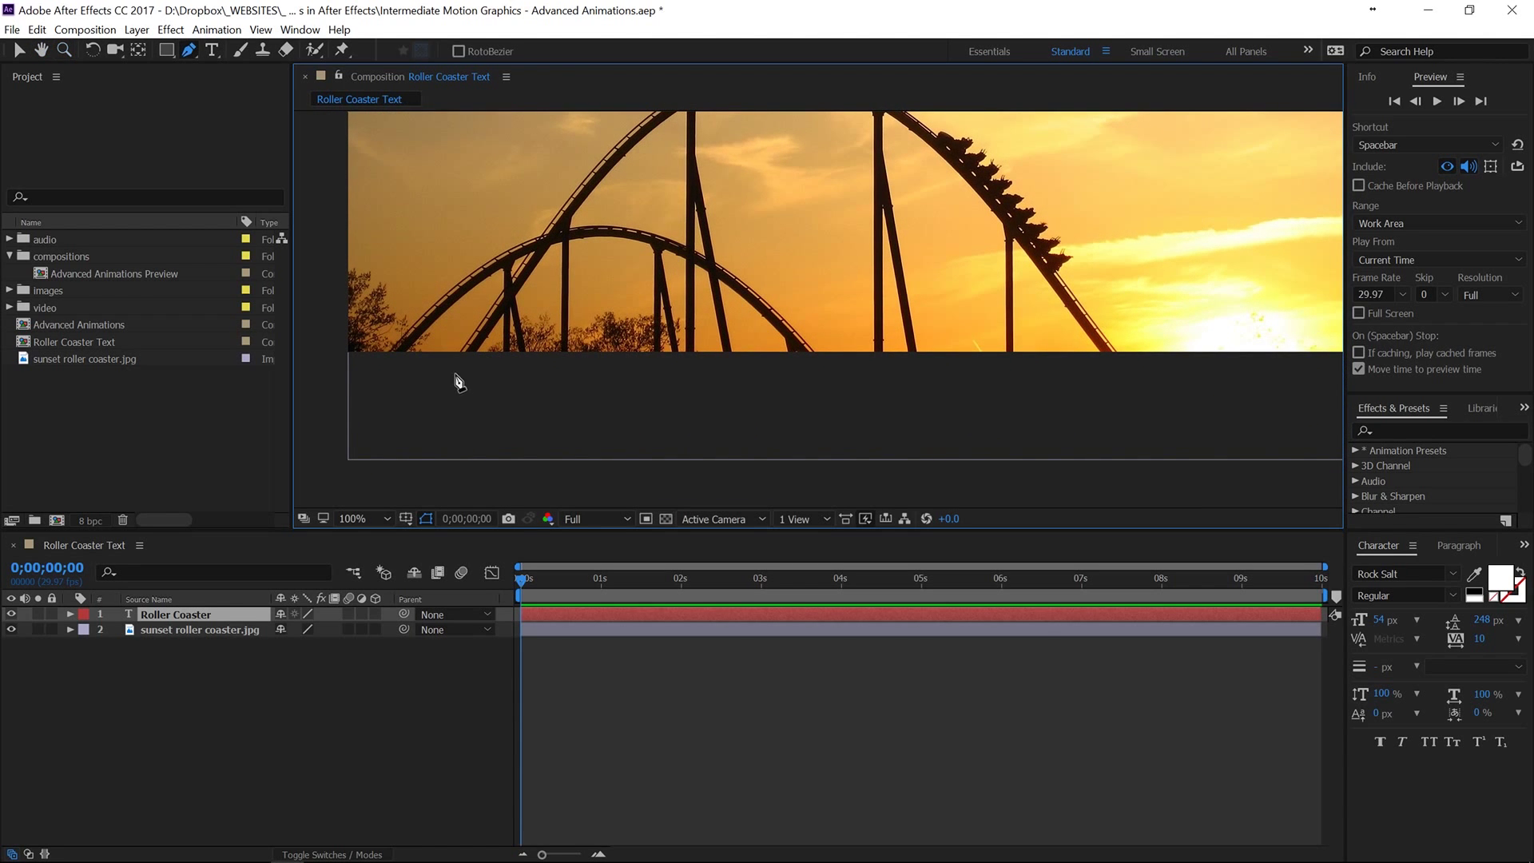
- Start the mask near the track's lower left and add curved points along the coaster arch
click(405, 415)
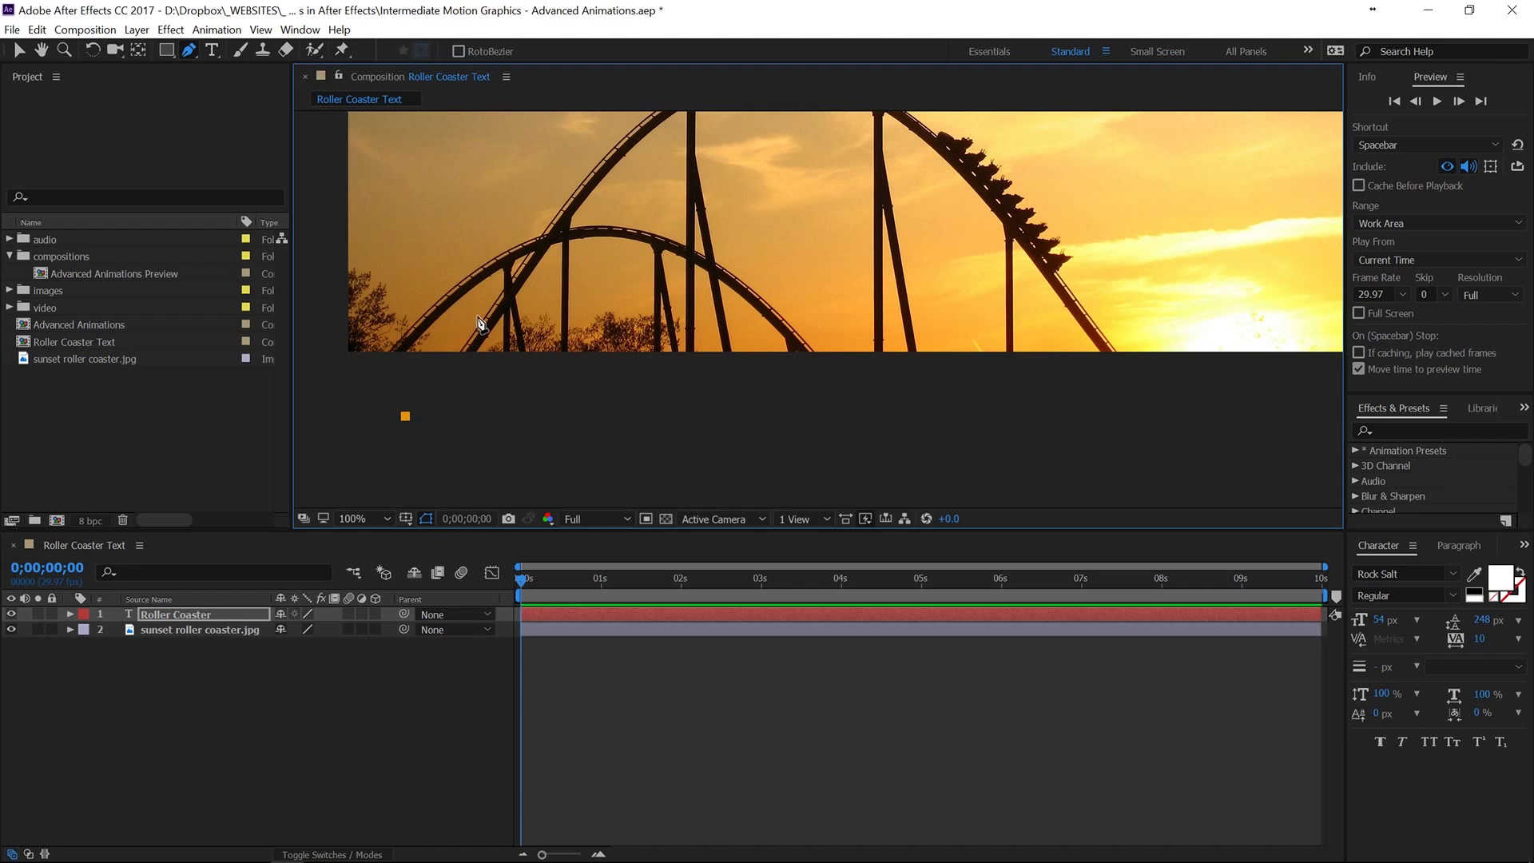
drag(508, 282, 589, 346)
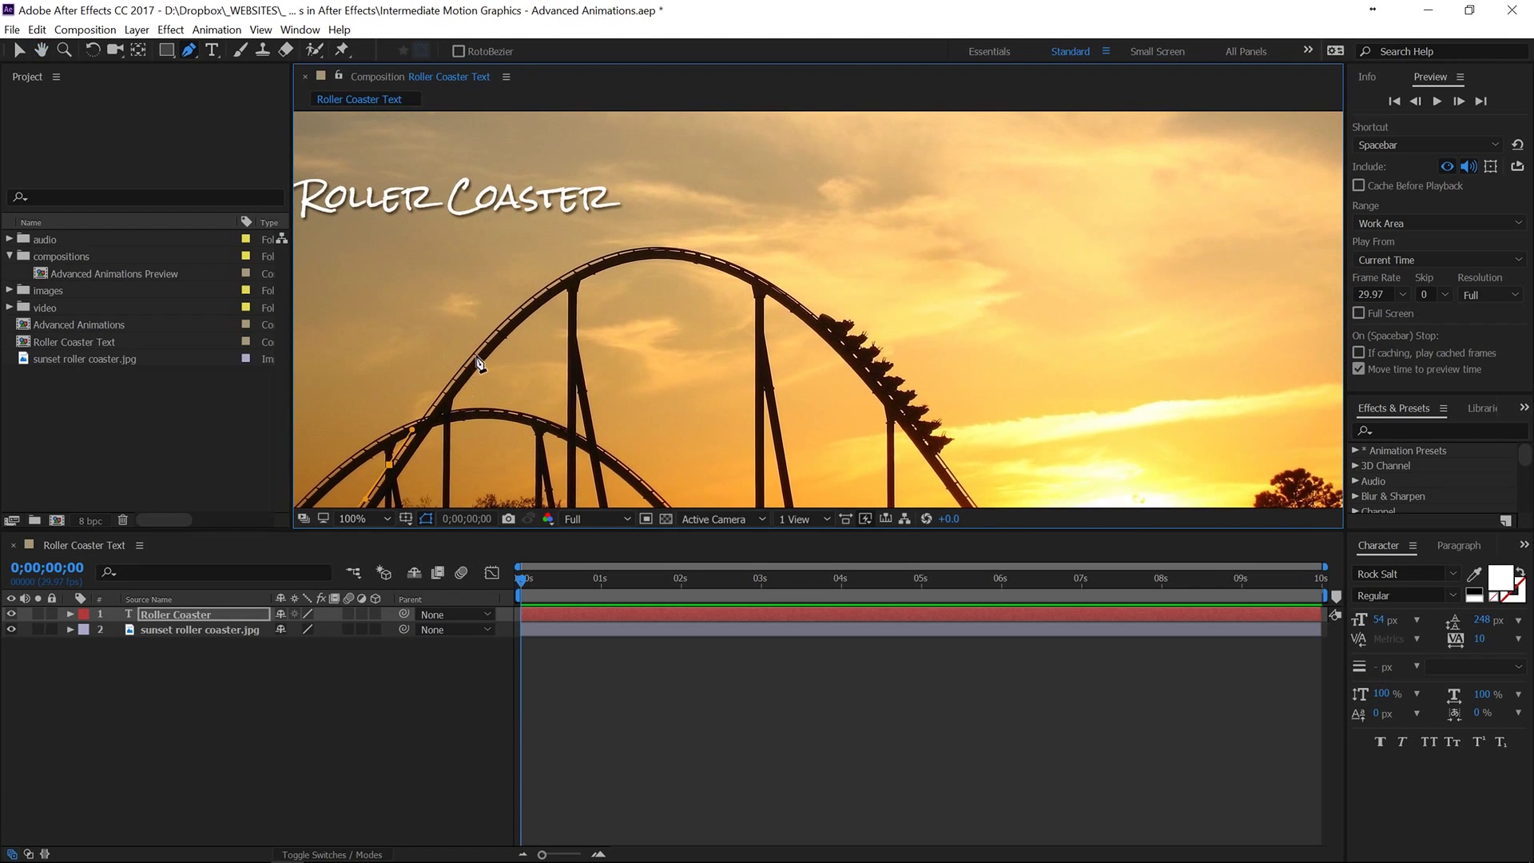
drag(537, 301, 576, 274)
drag(714, 259, 645, 274)
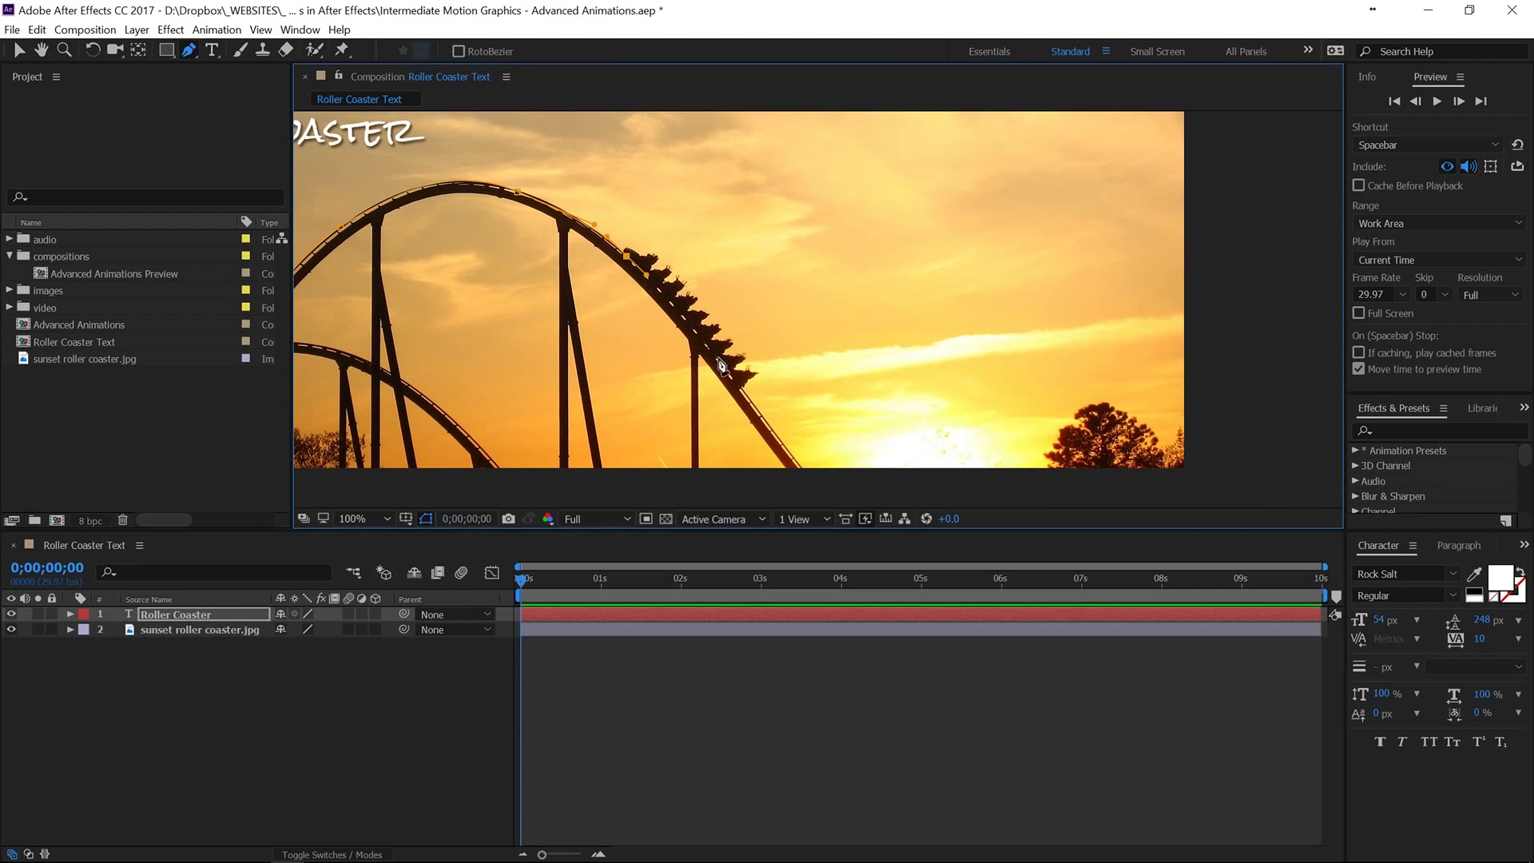
drag(796, 461, 817, 494)
- Extend the mask path to a point below the image's bottom right edge, then zoom out
drag(894, 455, 768, 253)
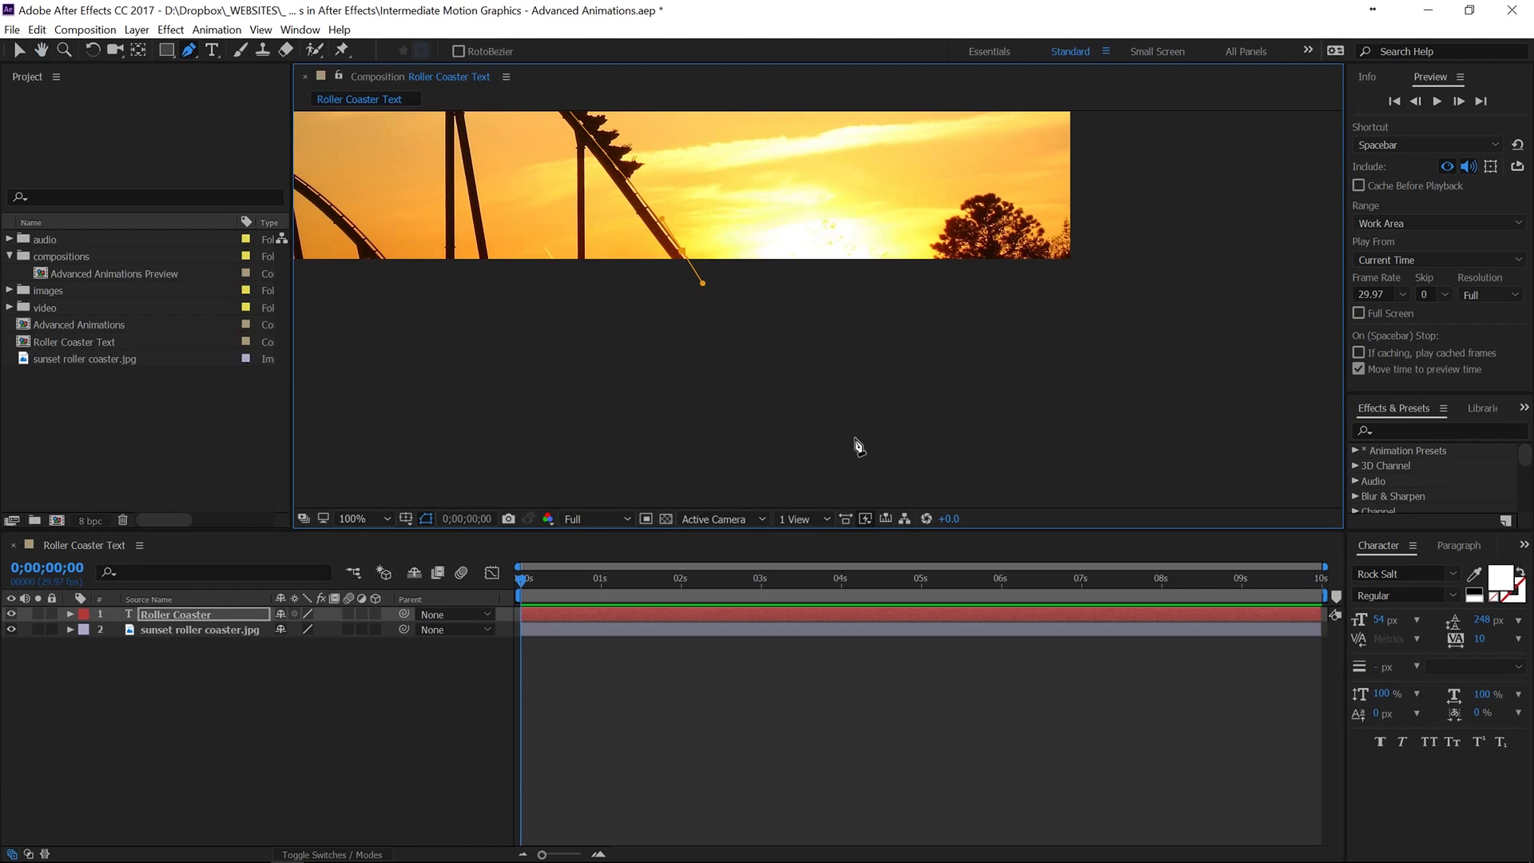
drag(863, 440, 951, 473)
key(space)
drag(461, 370, 656, 429)
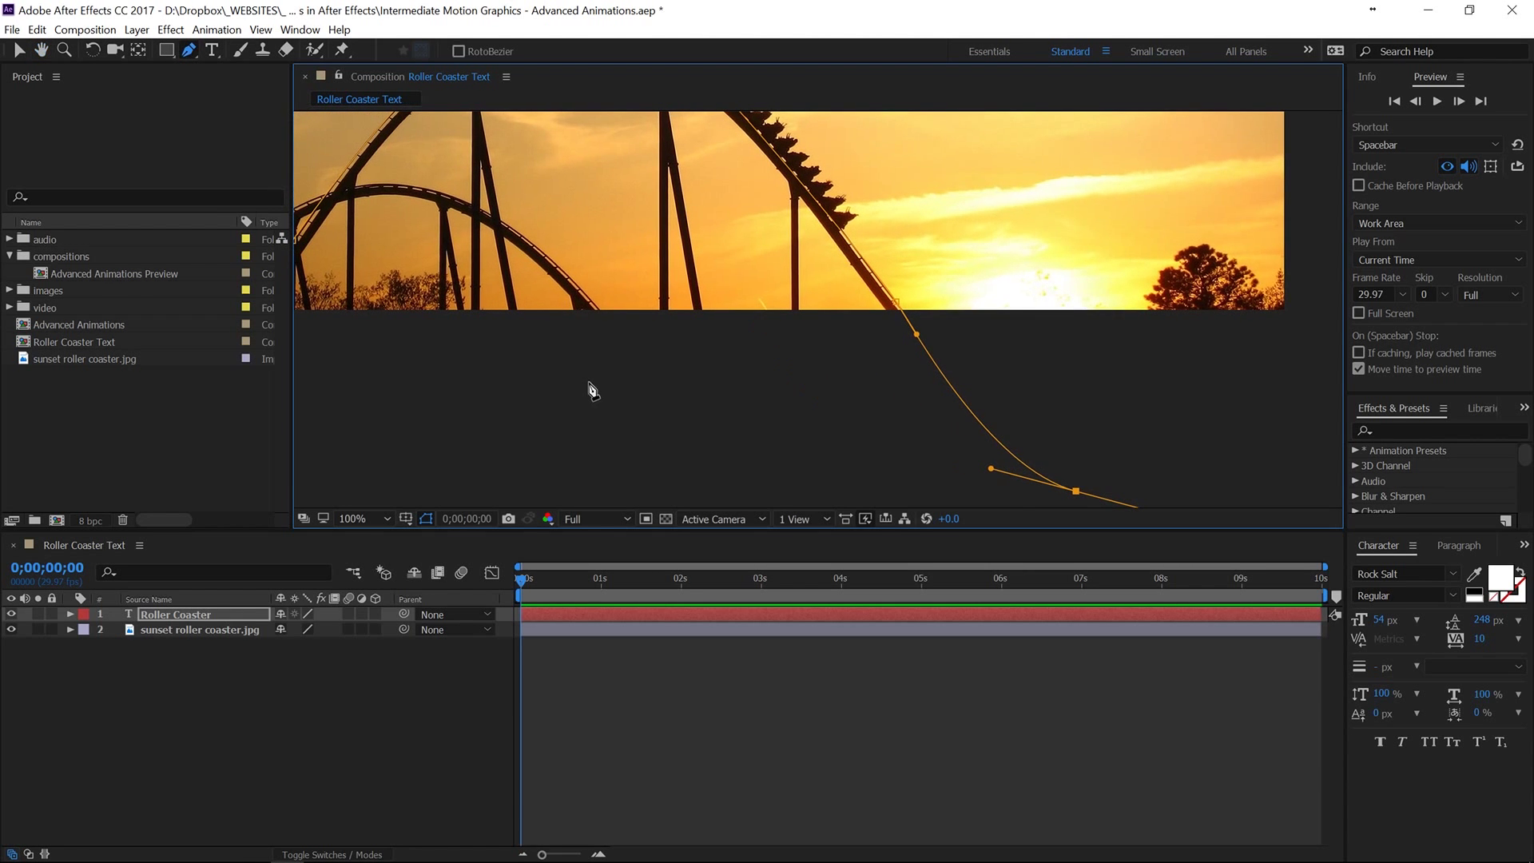
key(comma)
- Fit the composition in the viewer and locate Mask 1 on the Roller Coaster layer
click(380, 518)
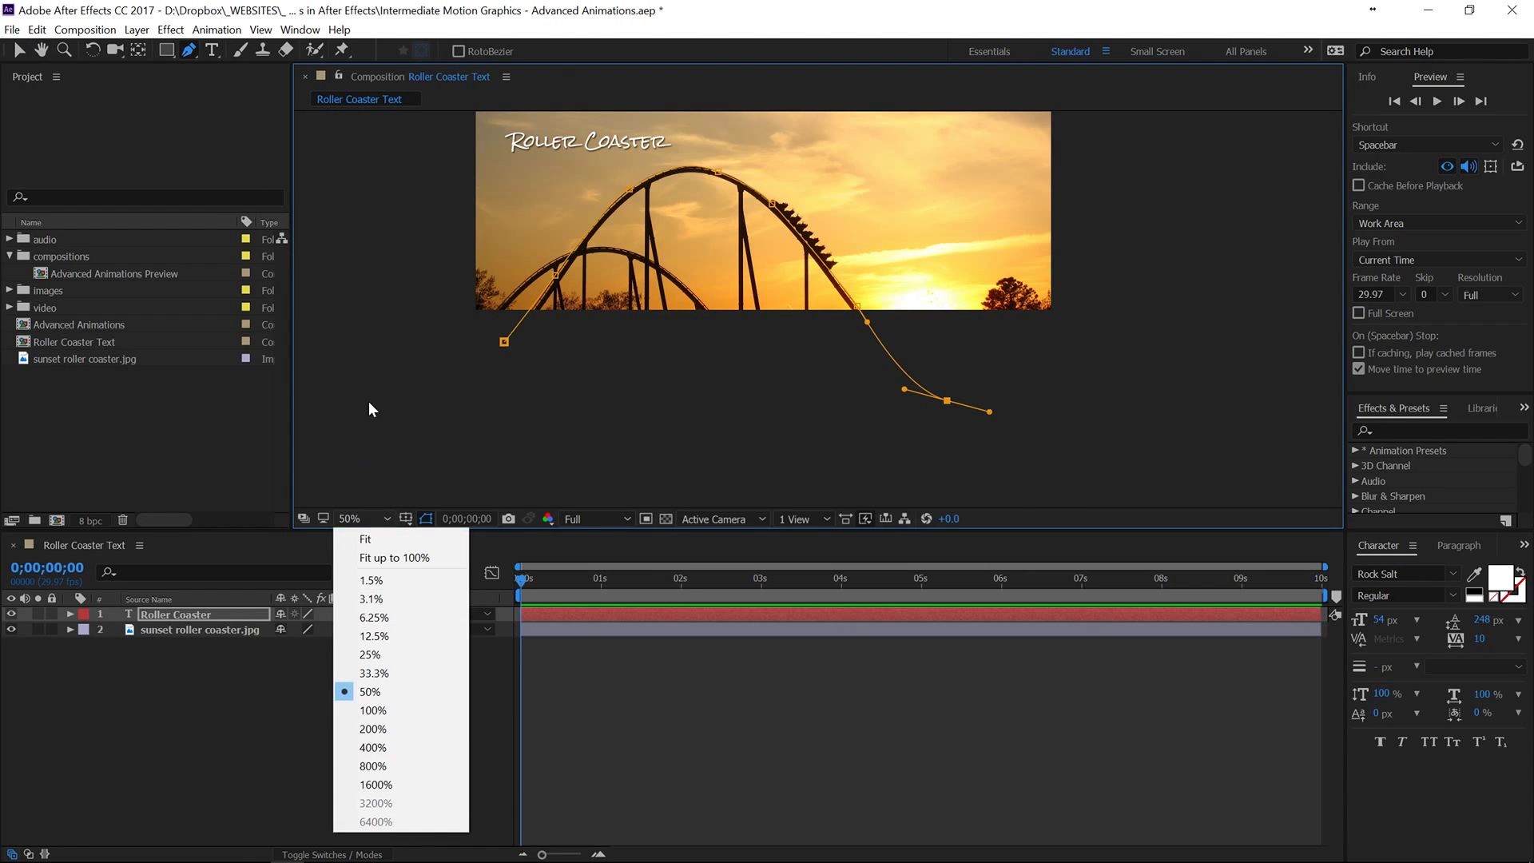
click(395, 557)
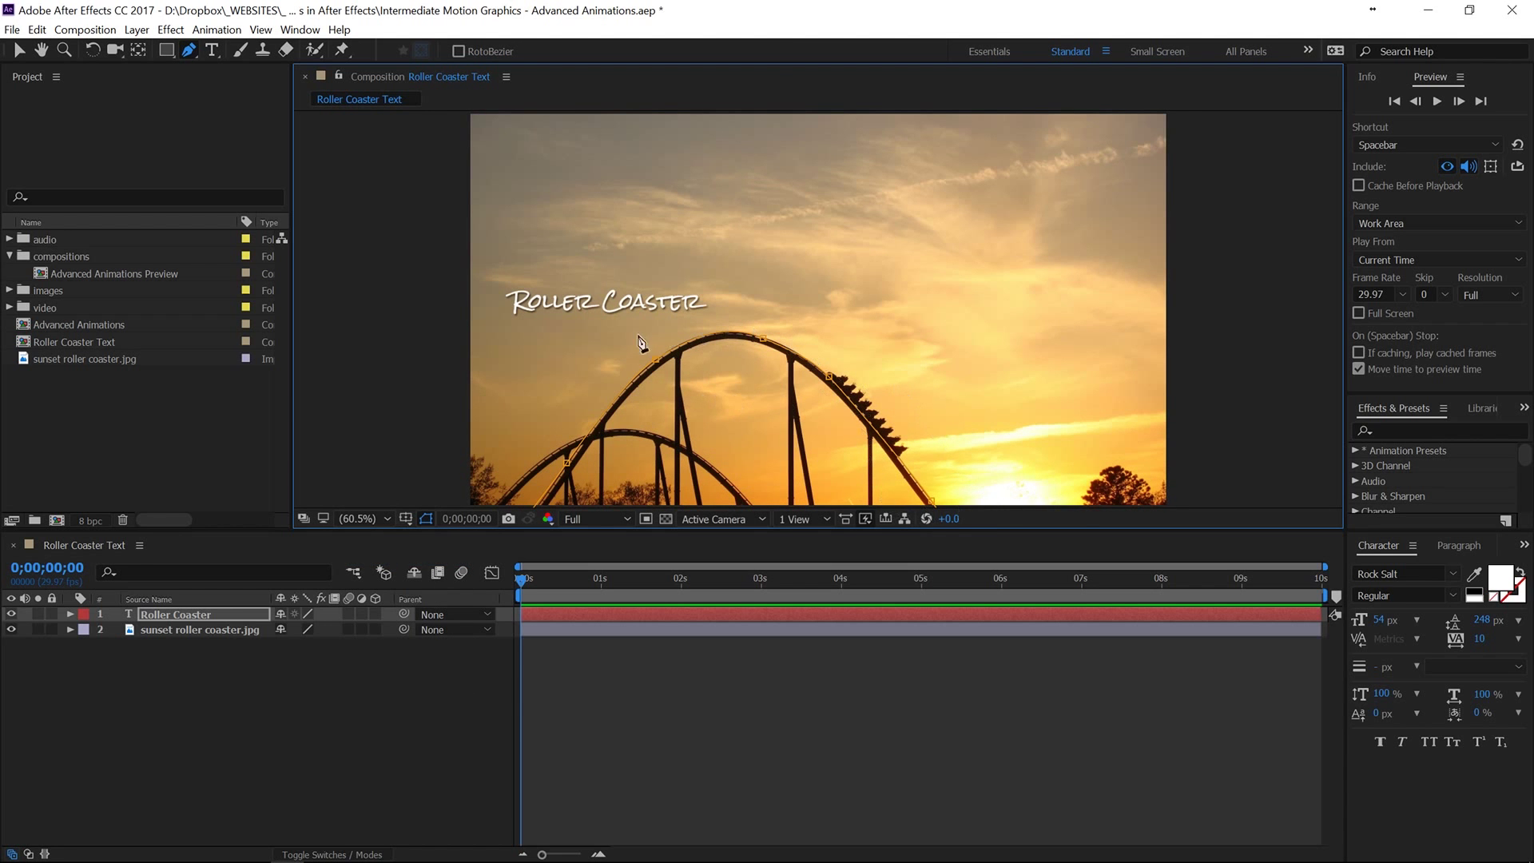
click(162, 612)
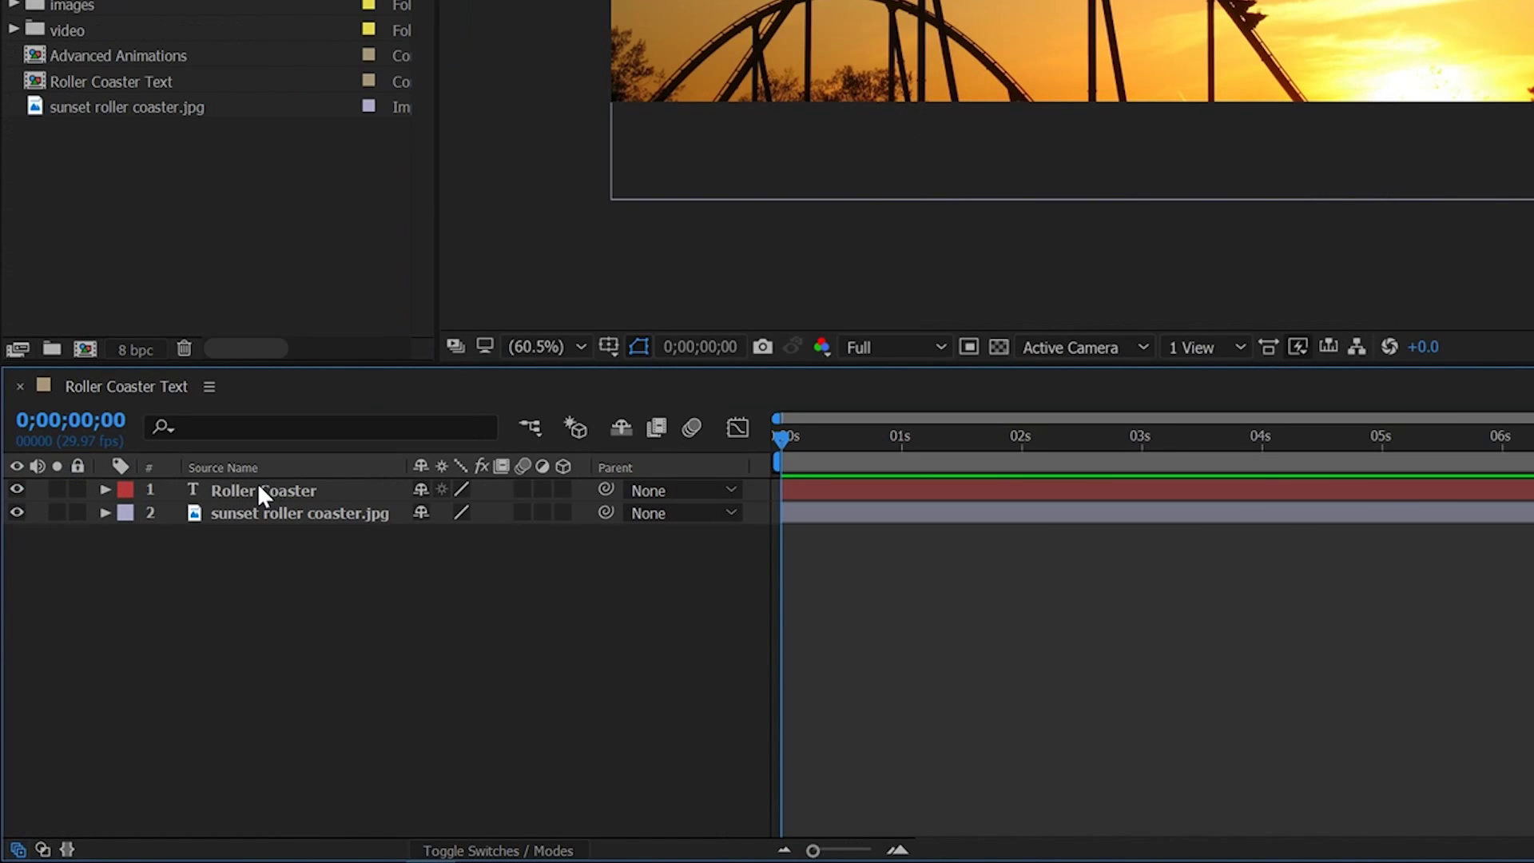
click(258, 487)
click(107, 490)
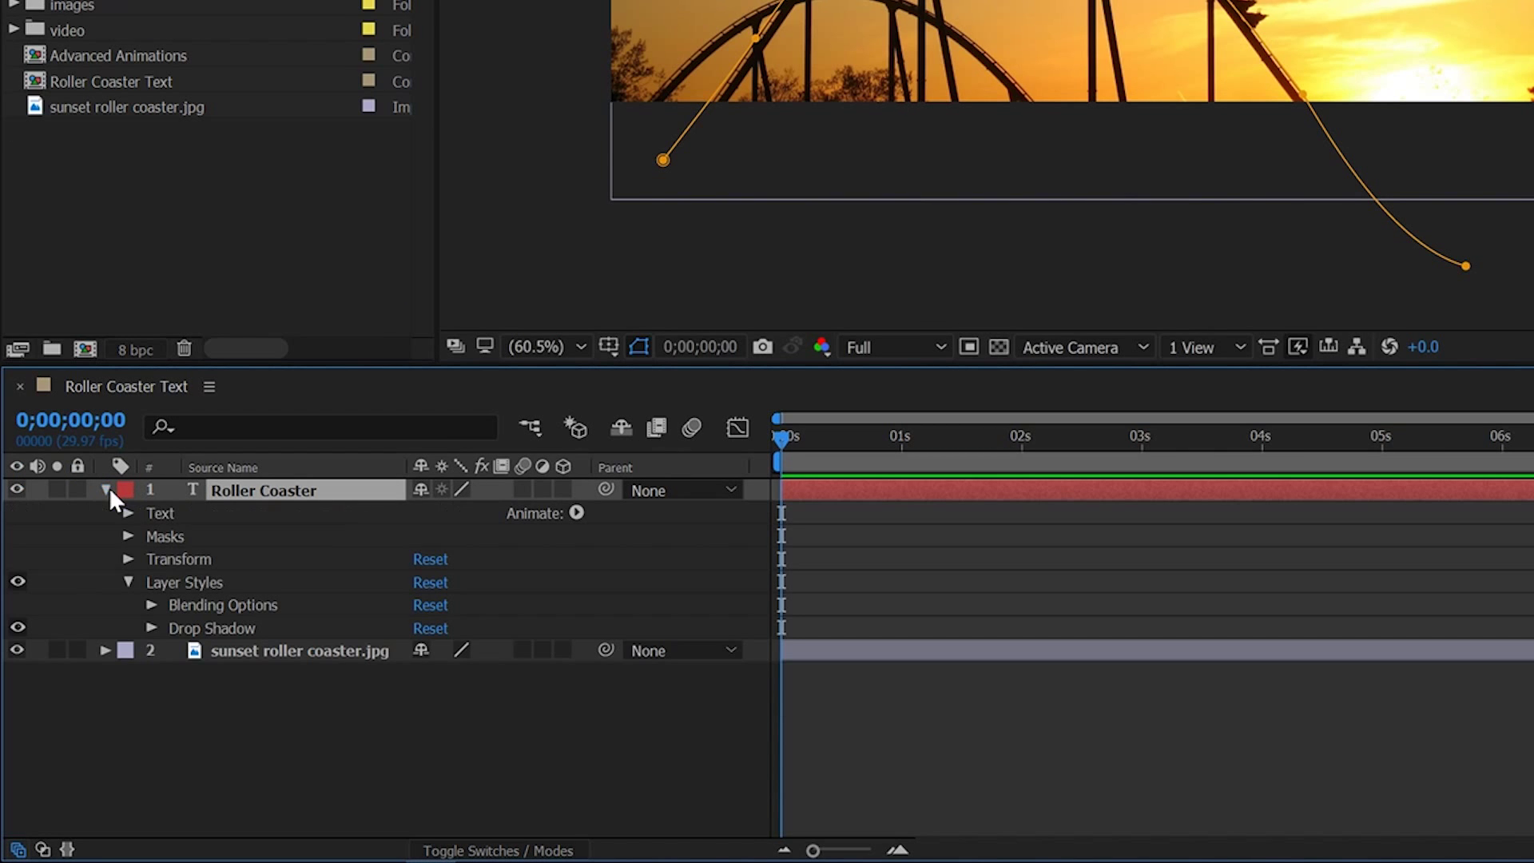
click(128, 536)
click(209, 559)
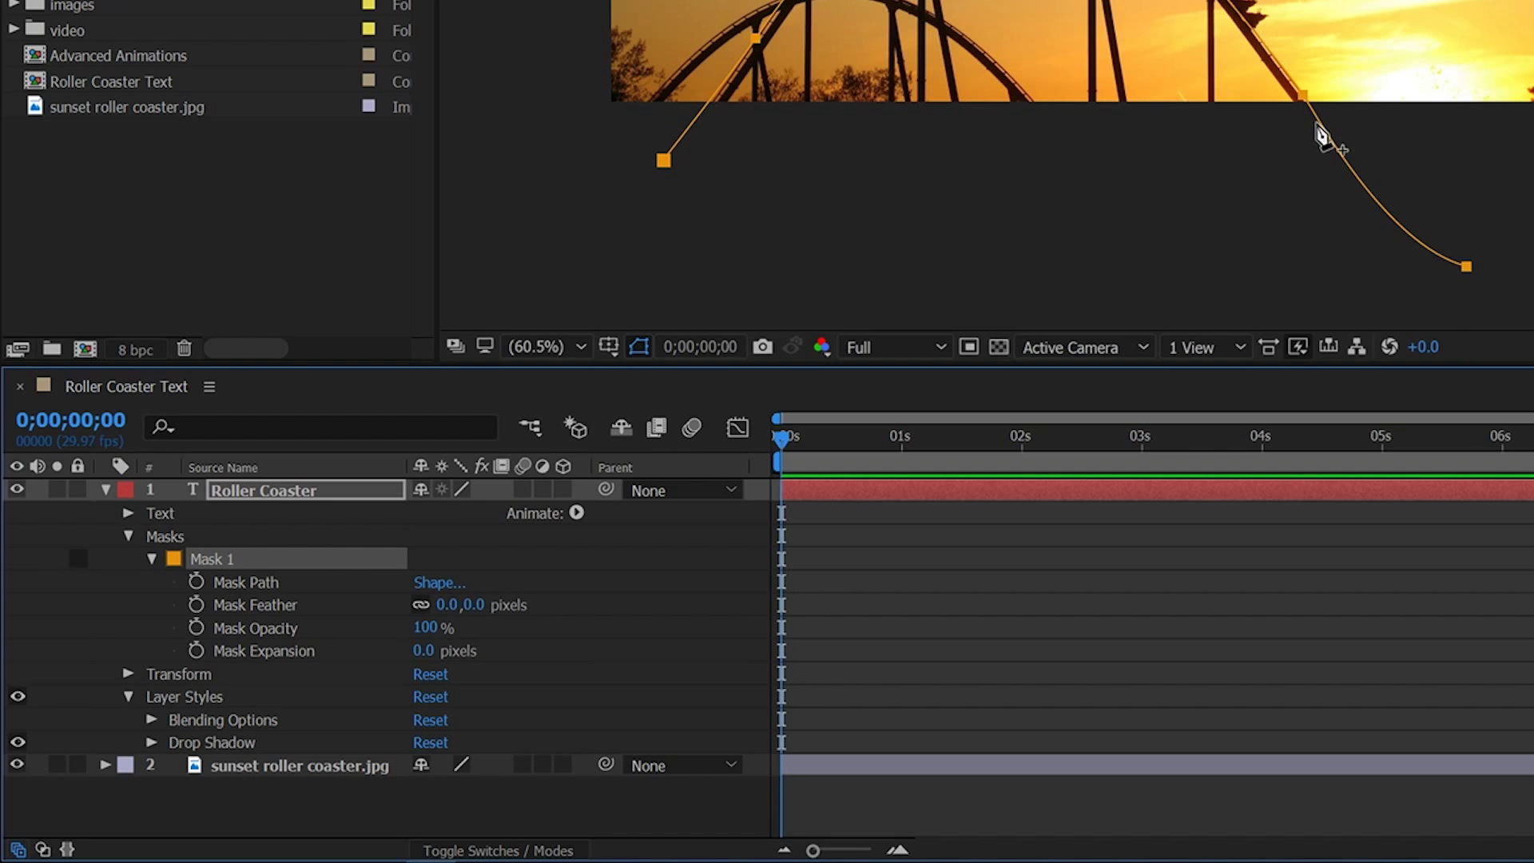
click(153, 557)
- Set the text's Path Options path to Mask 1
click(127, 513)
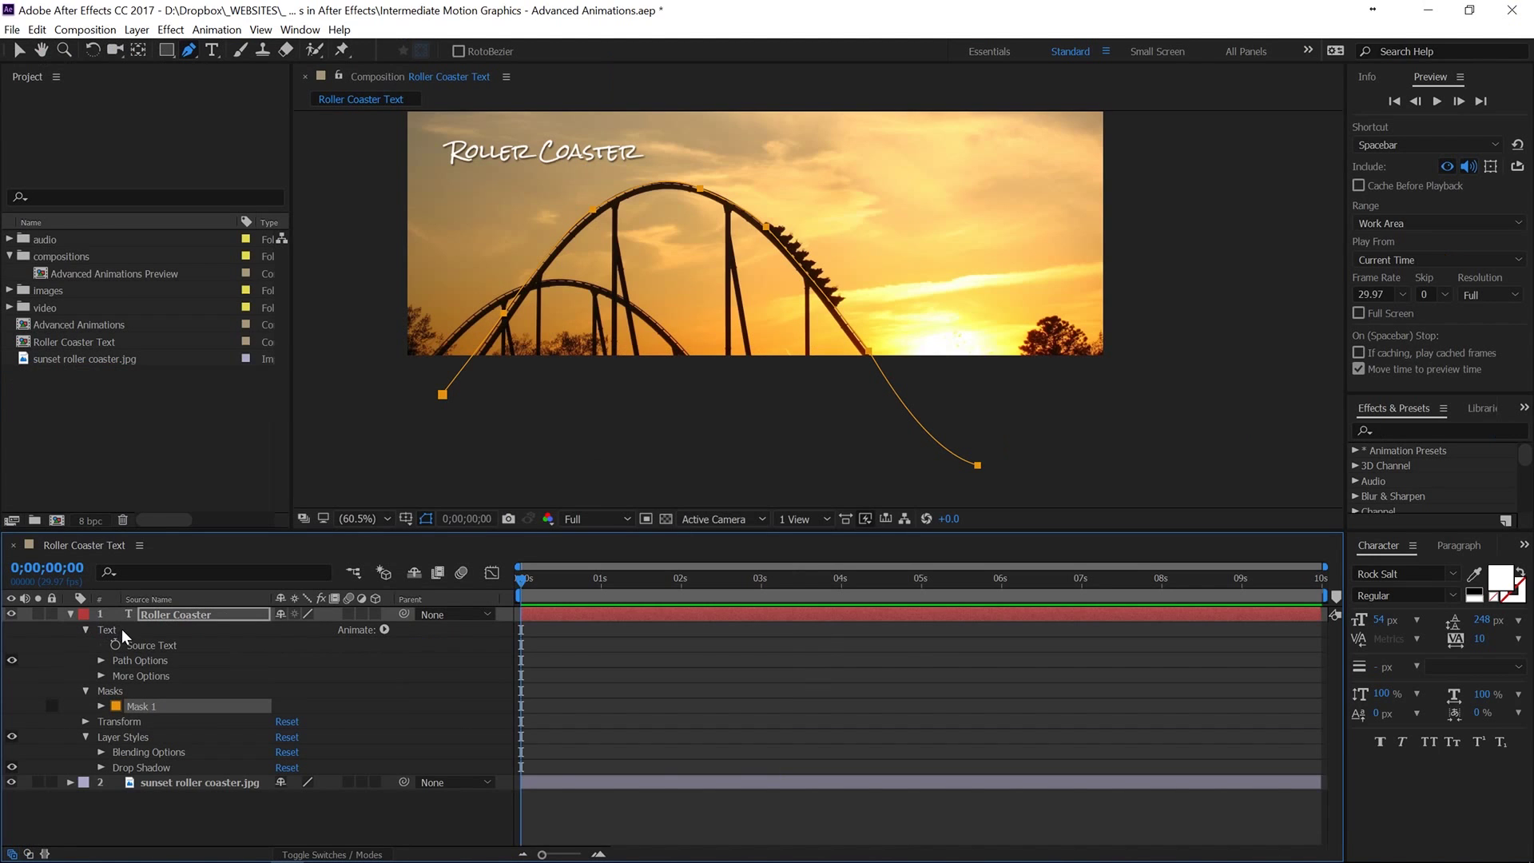
click(101, 660)
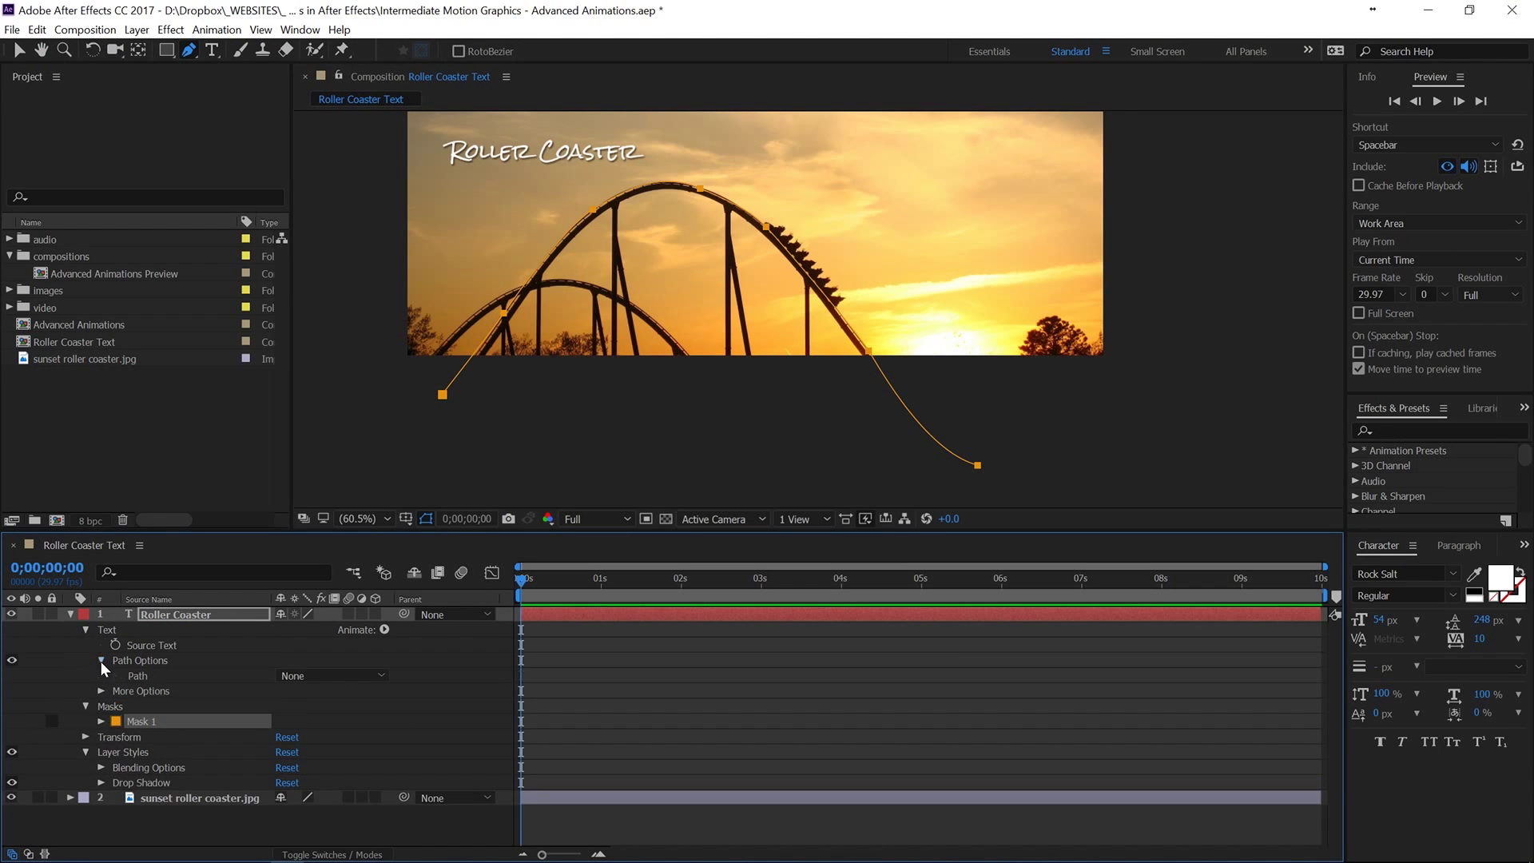
click(320, 676)
click(316, 717)
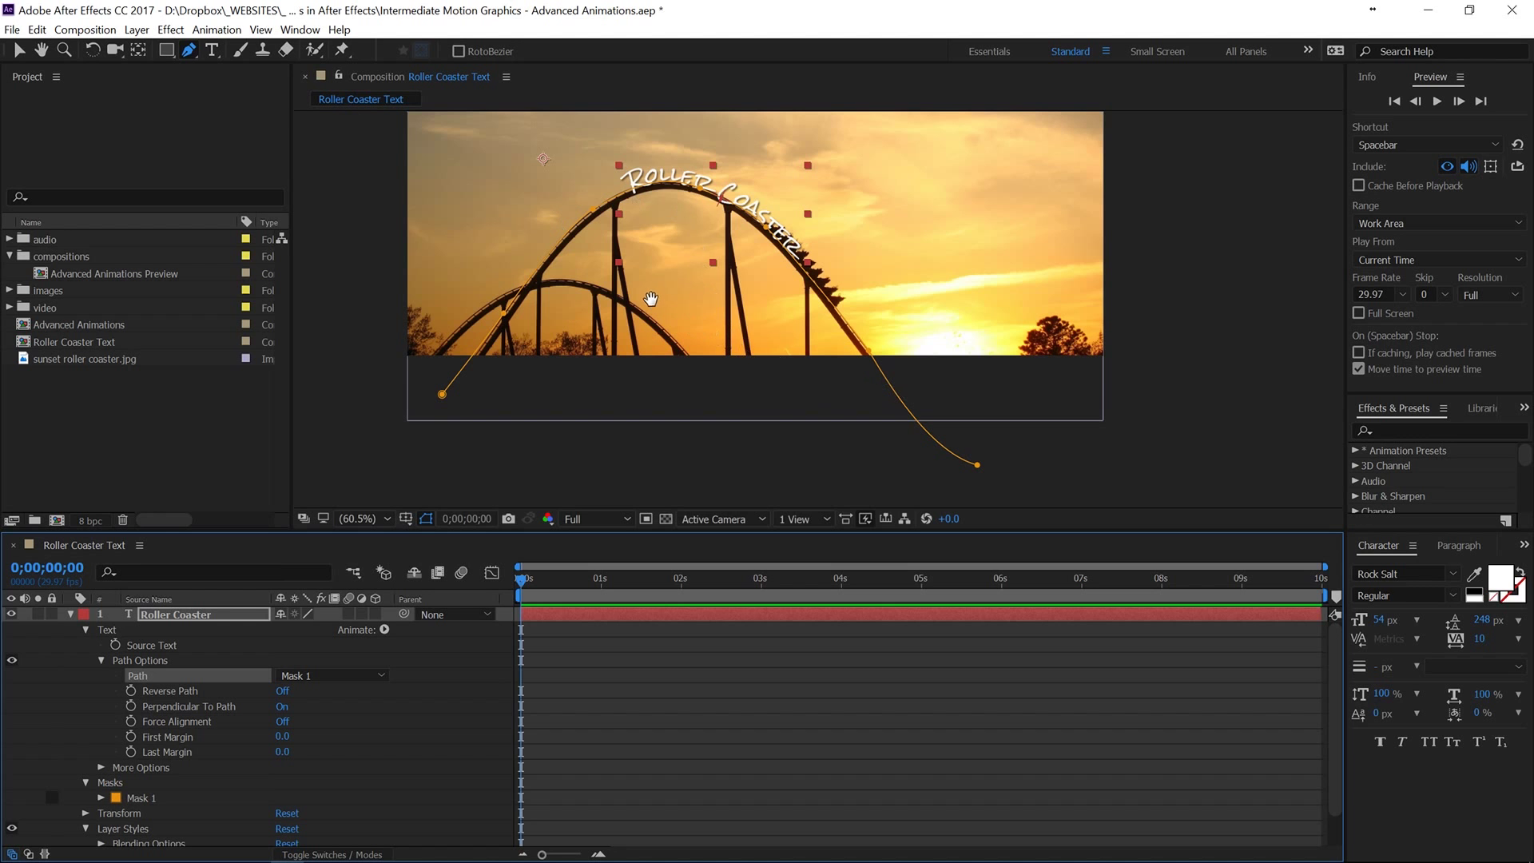
drag(651, 302, 696, 369)
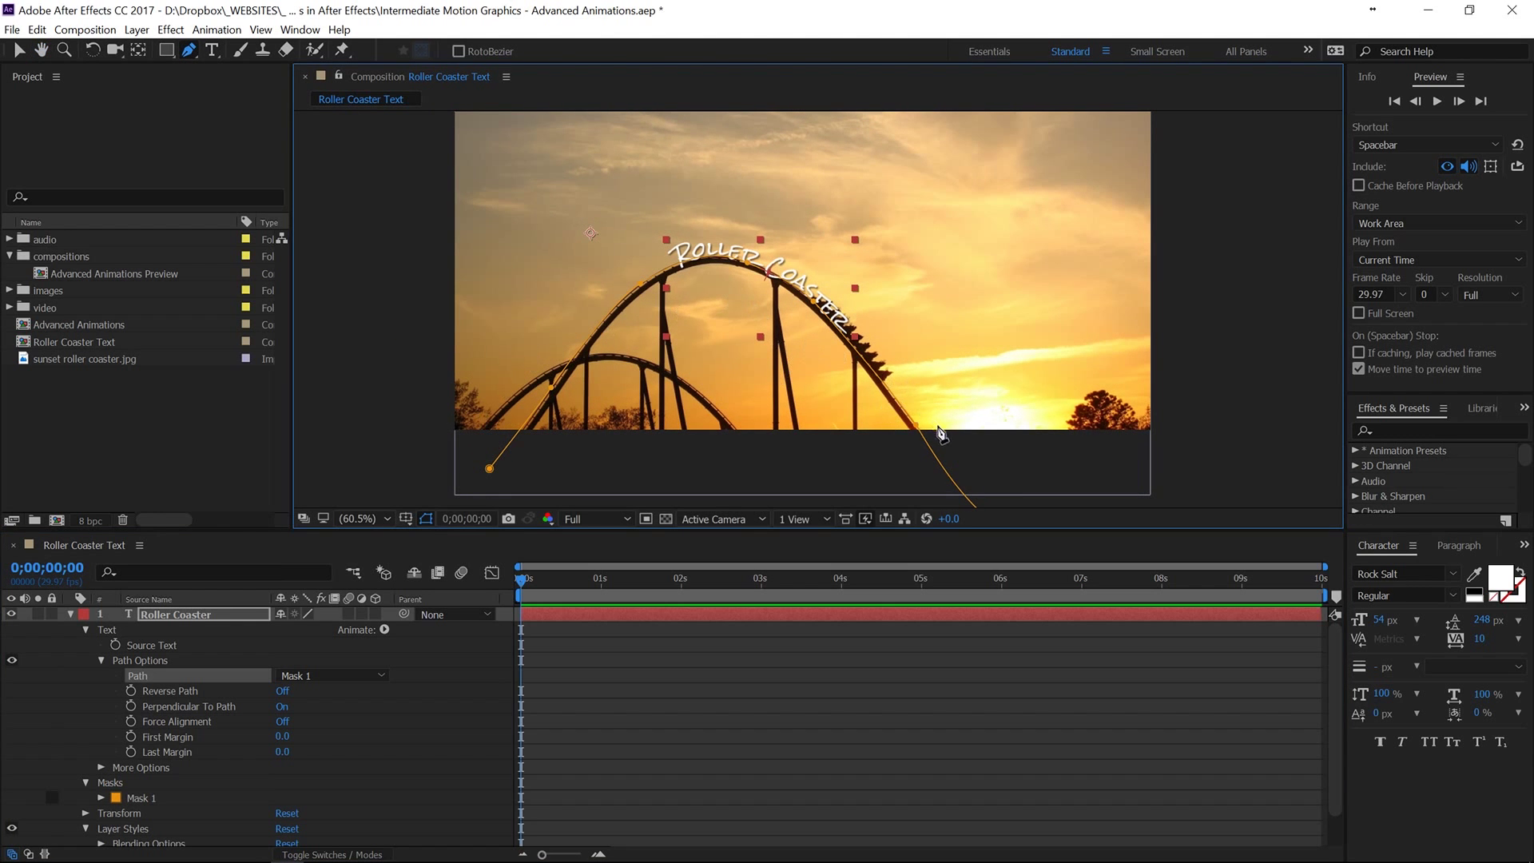
drag(942, 436, 856, 321)
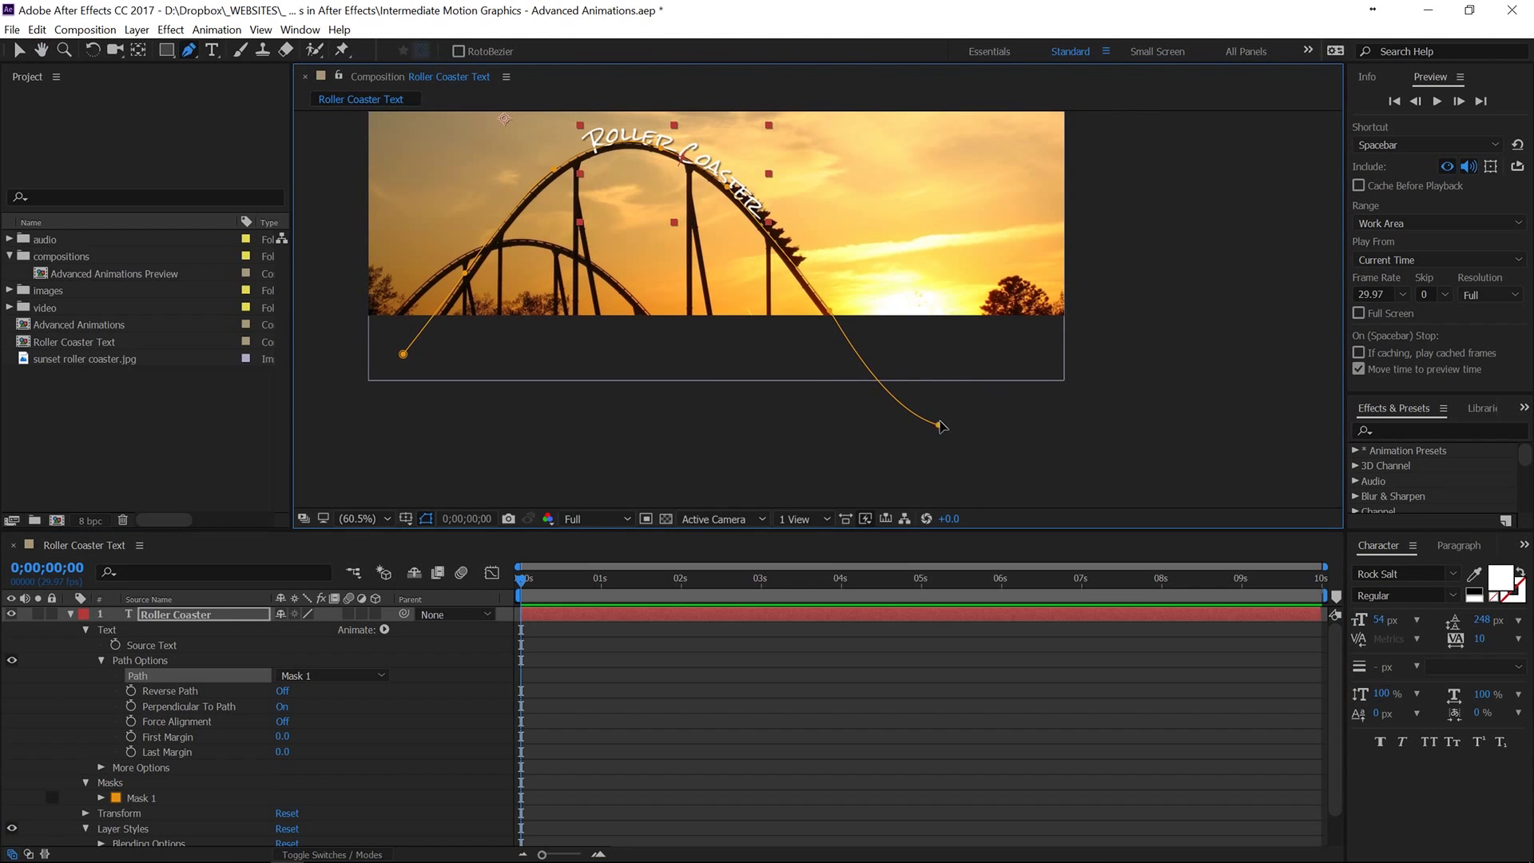
mouse_move(939, 424)
mouse_down()
mouse_move(945, 196)
mouse_move(990, 407)
mouse_move(939, 431)
mouse_up()
drag(831, 311, 1104, 217)
key(h)
drag(828, 265, 885, 328)
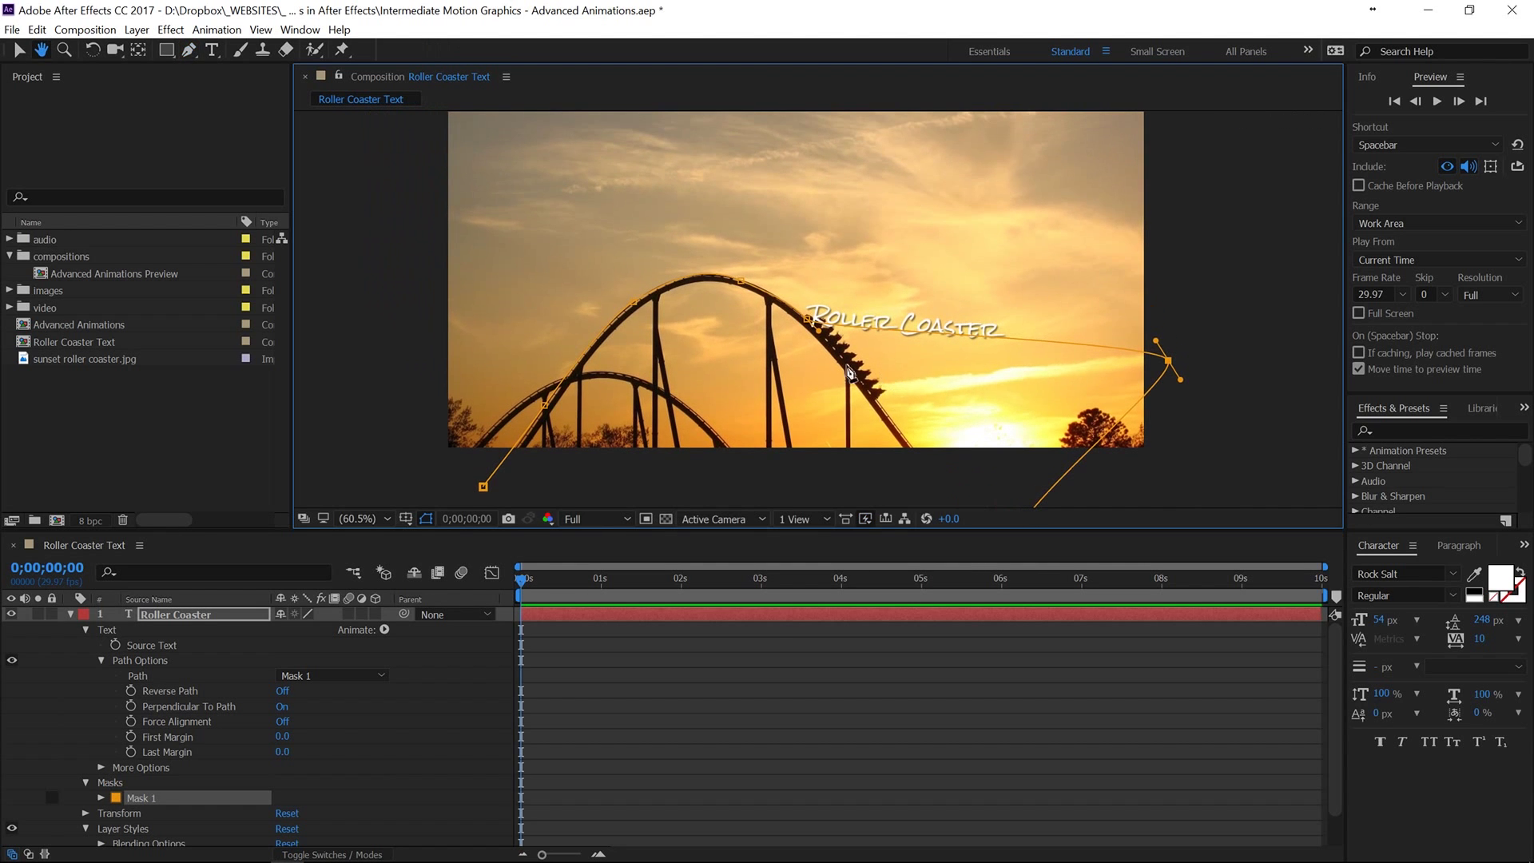
key(g)
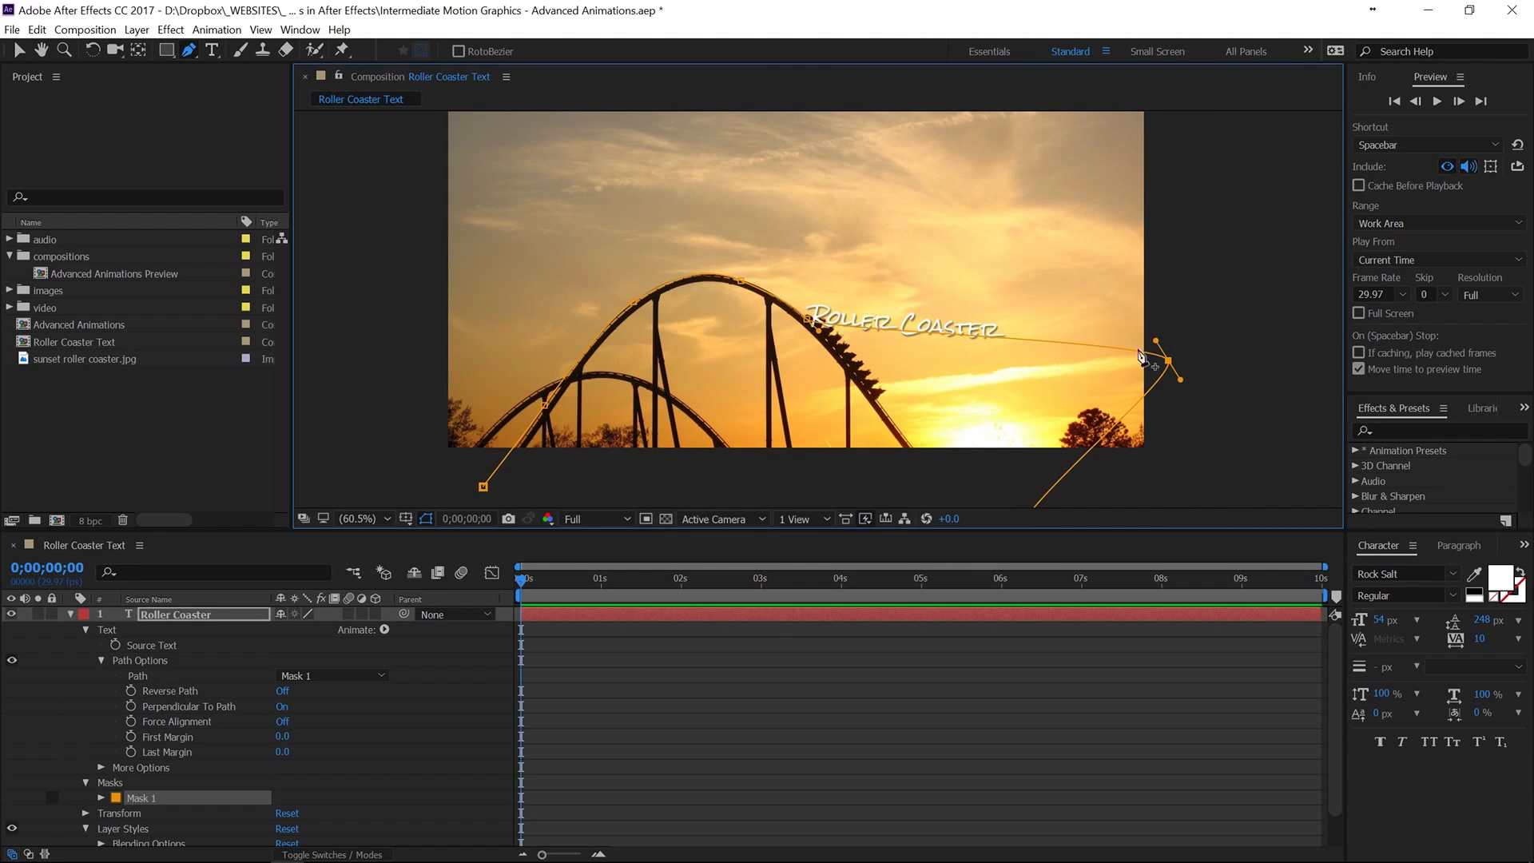
click(1161, 367)
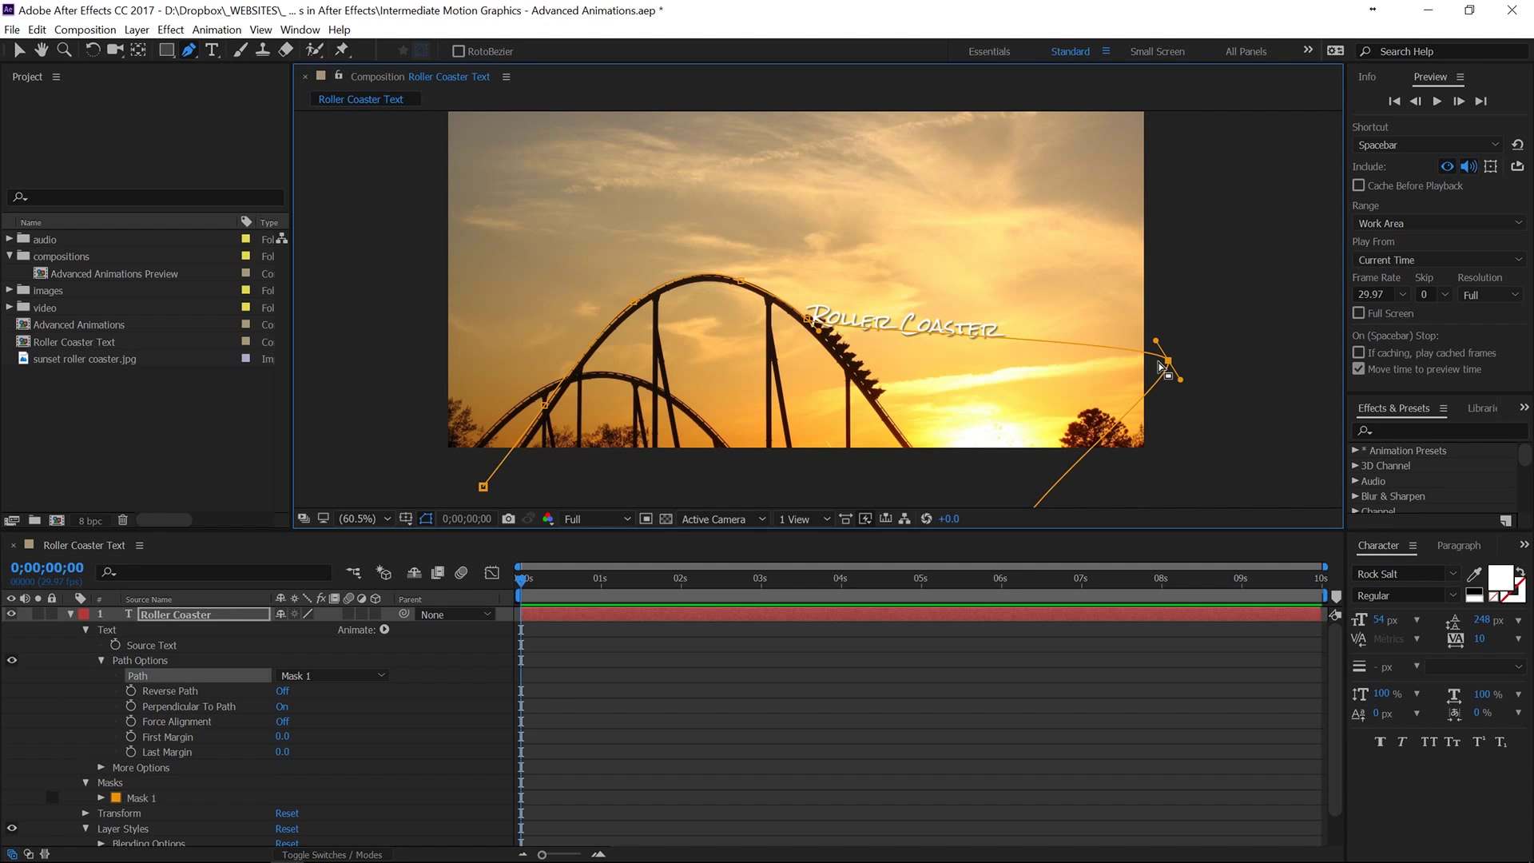
key(h)
drag(974, 387, 908, 277)
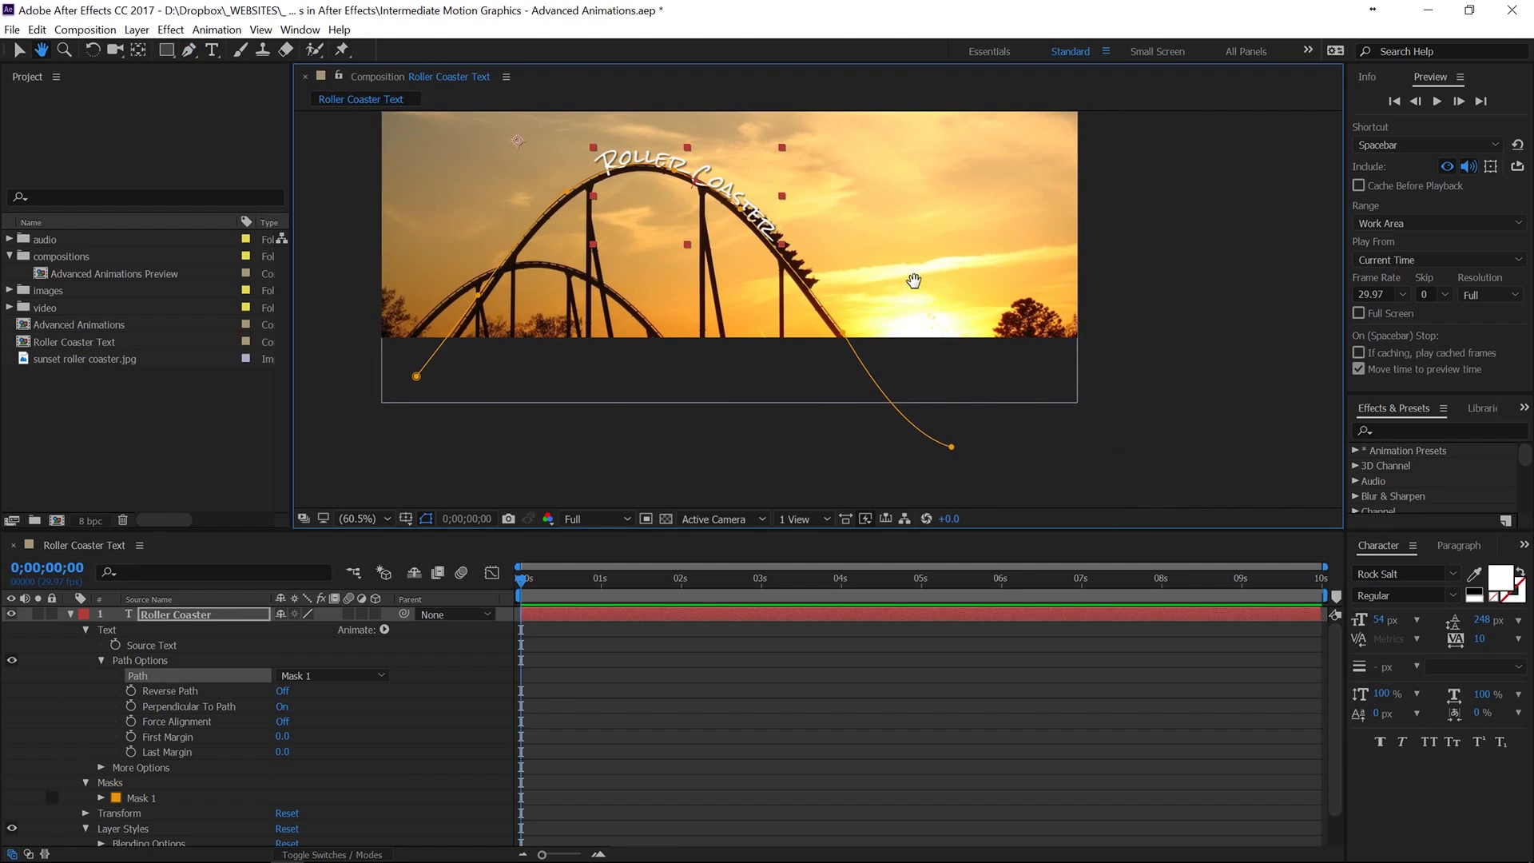
key(g)
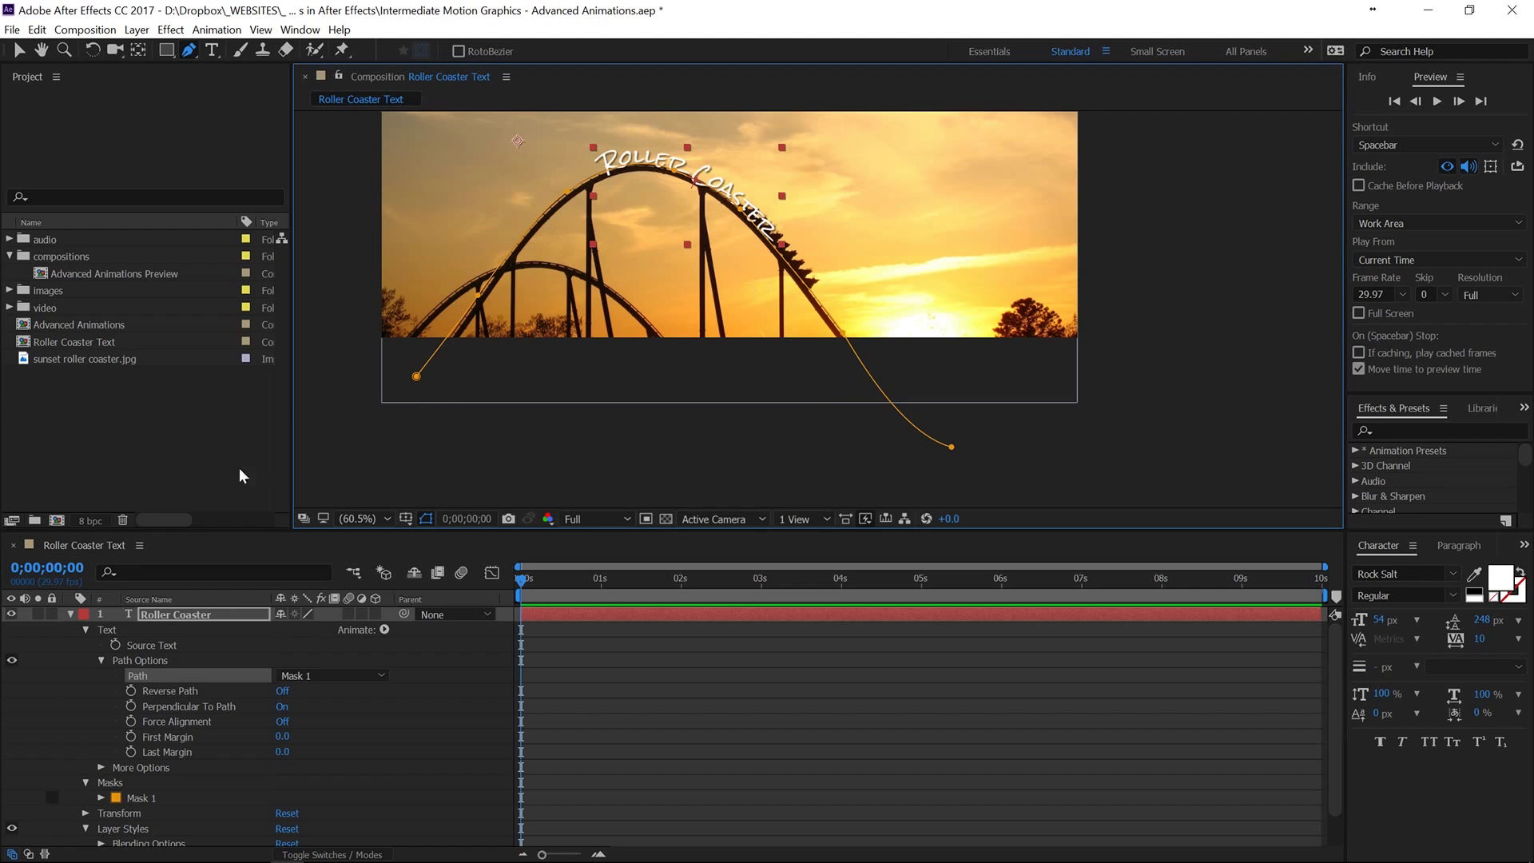
click(200, 464)
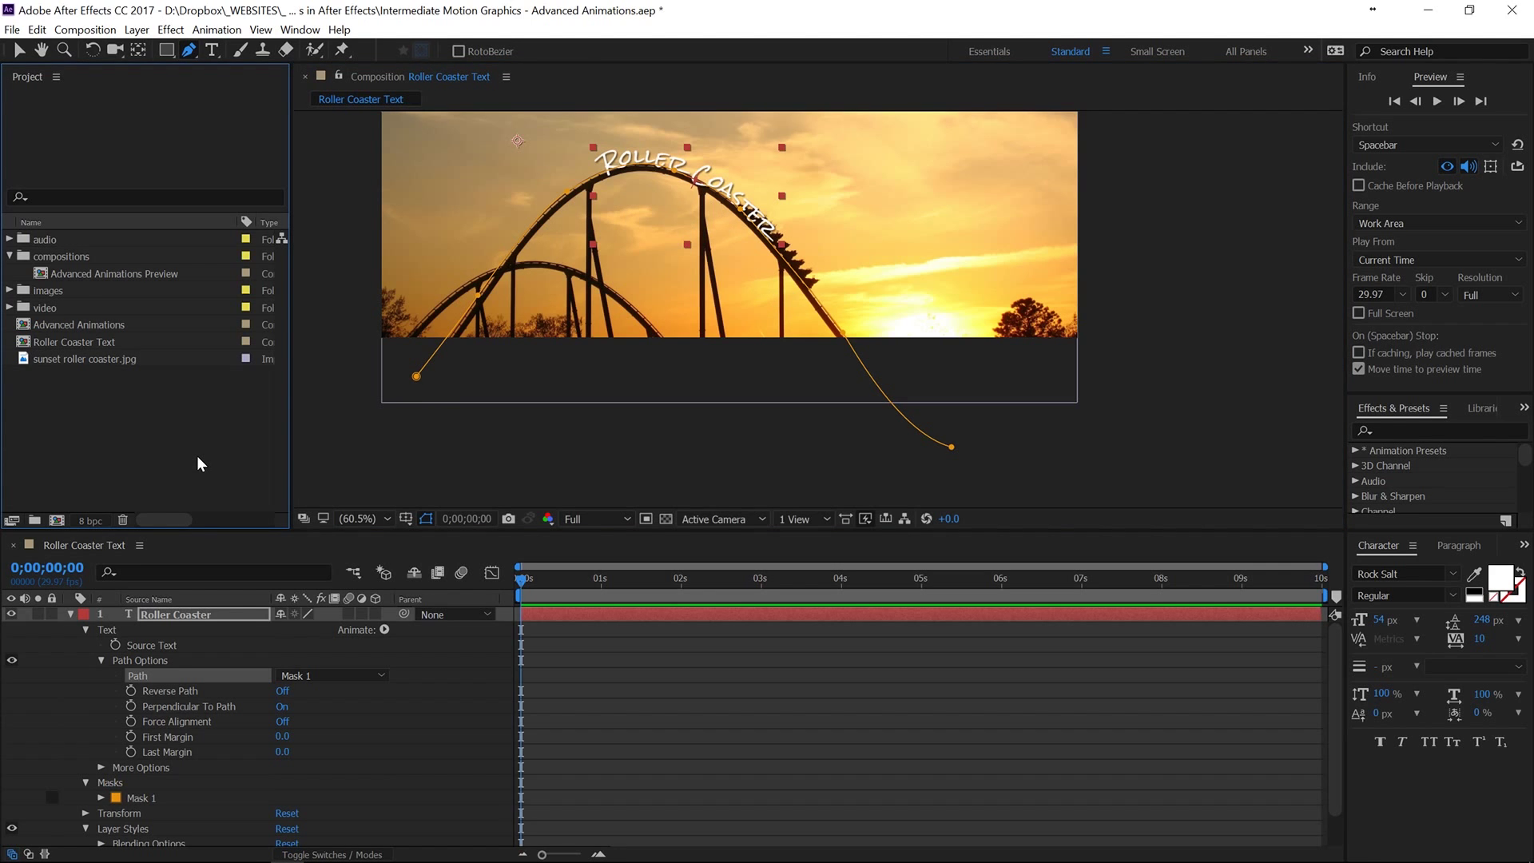